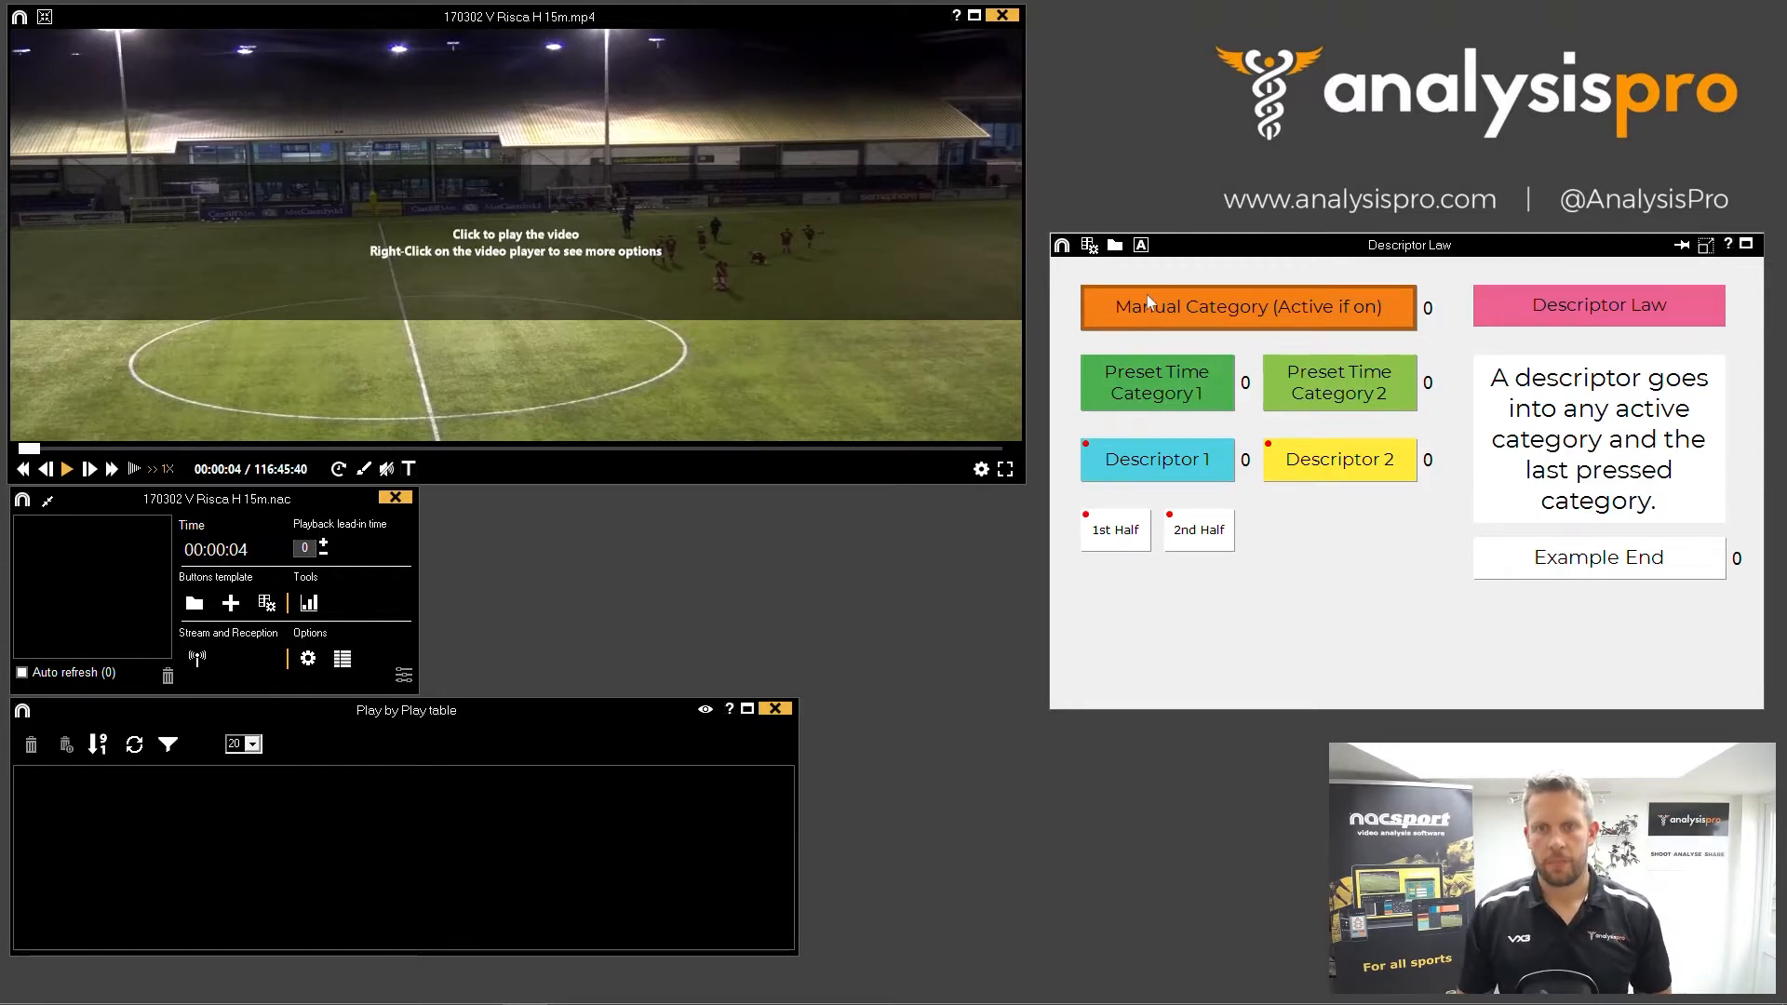
Examine the behaviour settings of the Manual Category and both Preset Time Category buttons in the template editor, and close it.
click(1090, 248)
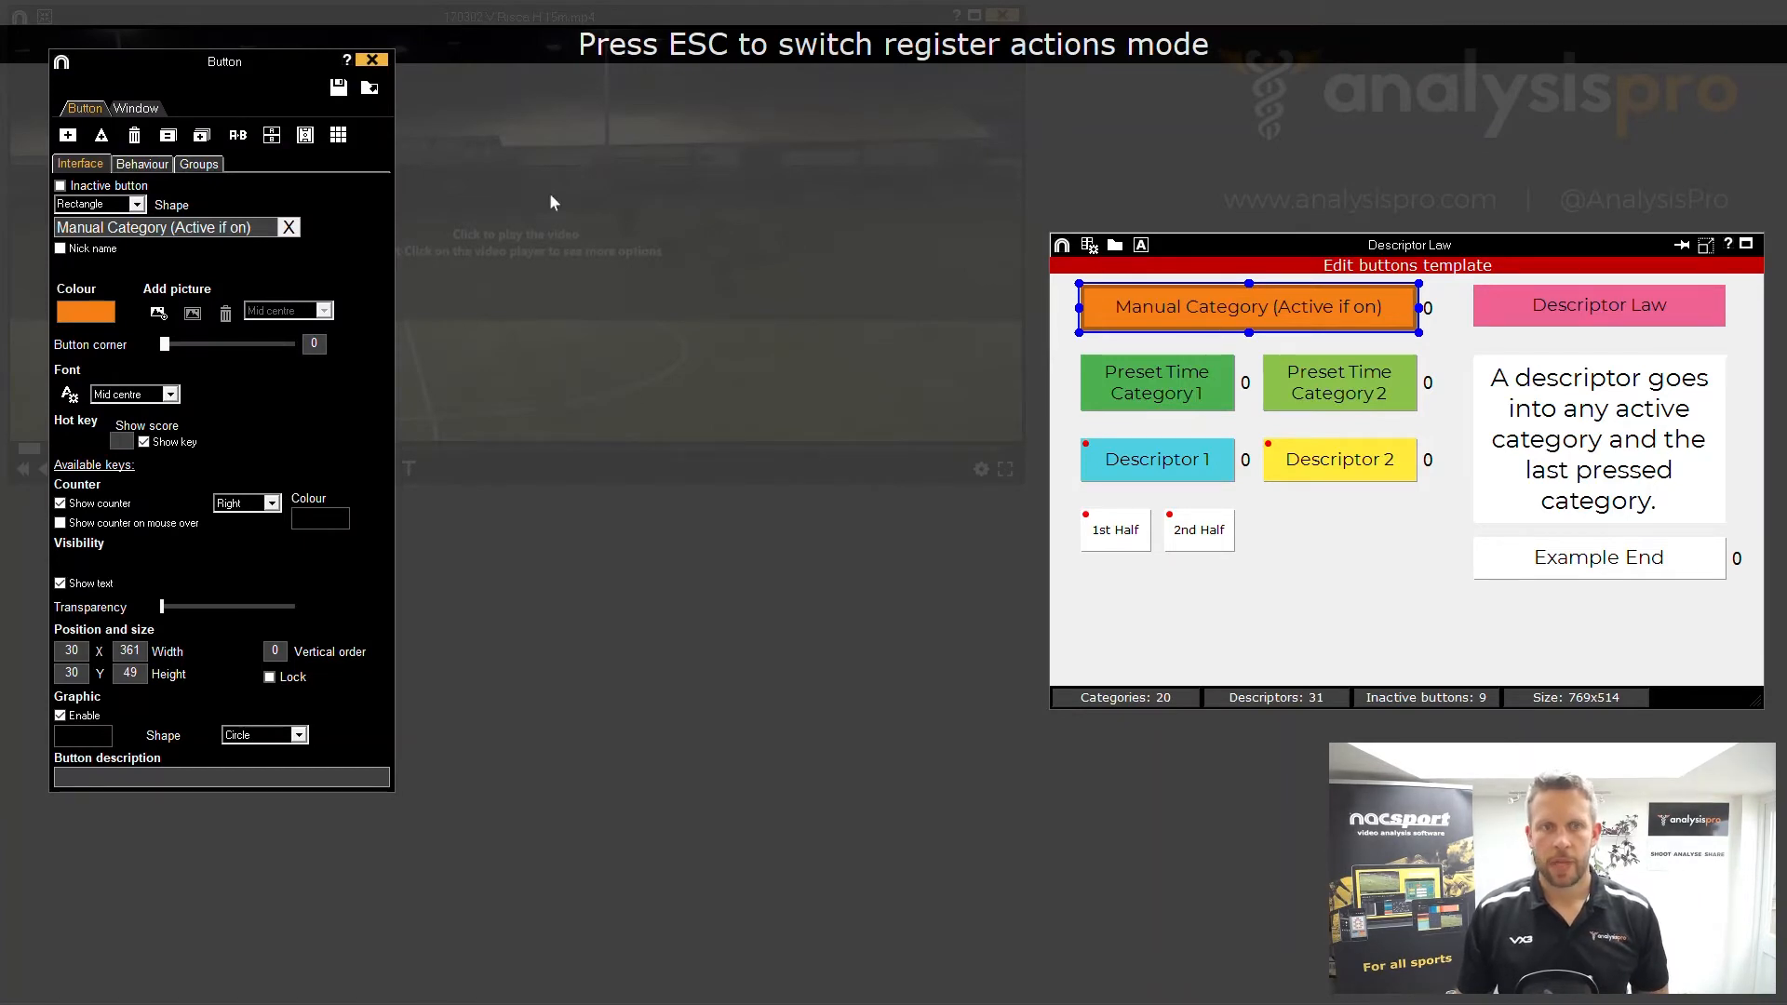
drag(209, 87, 819, 203)
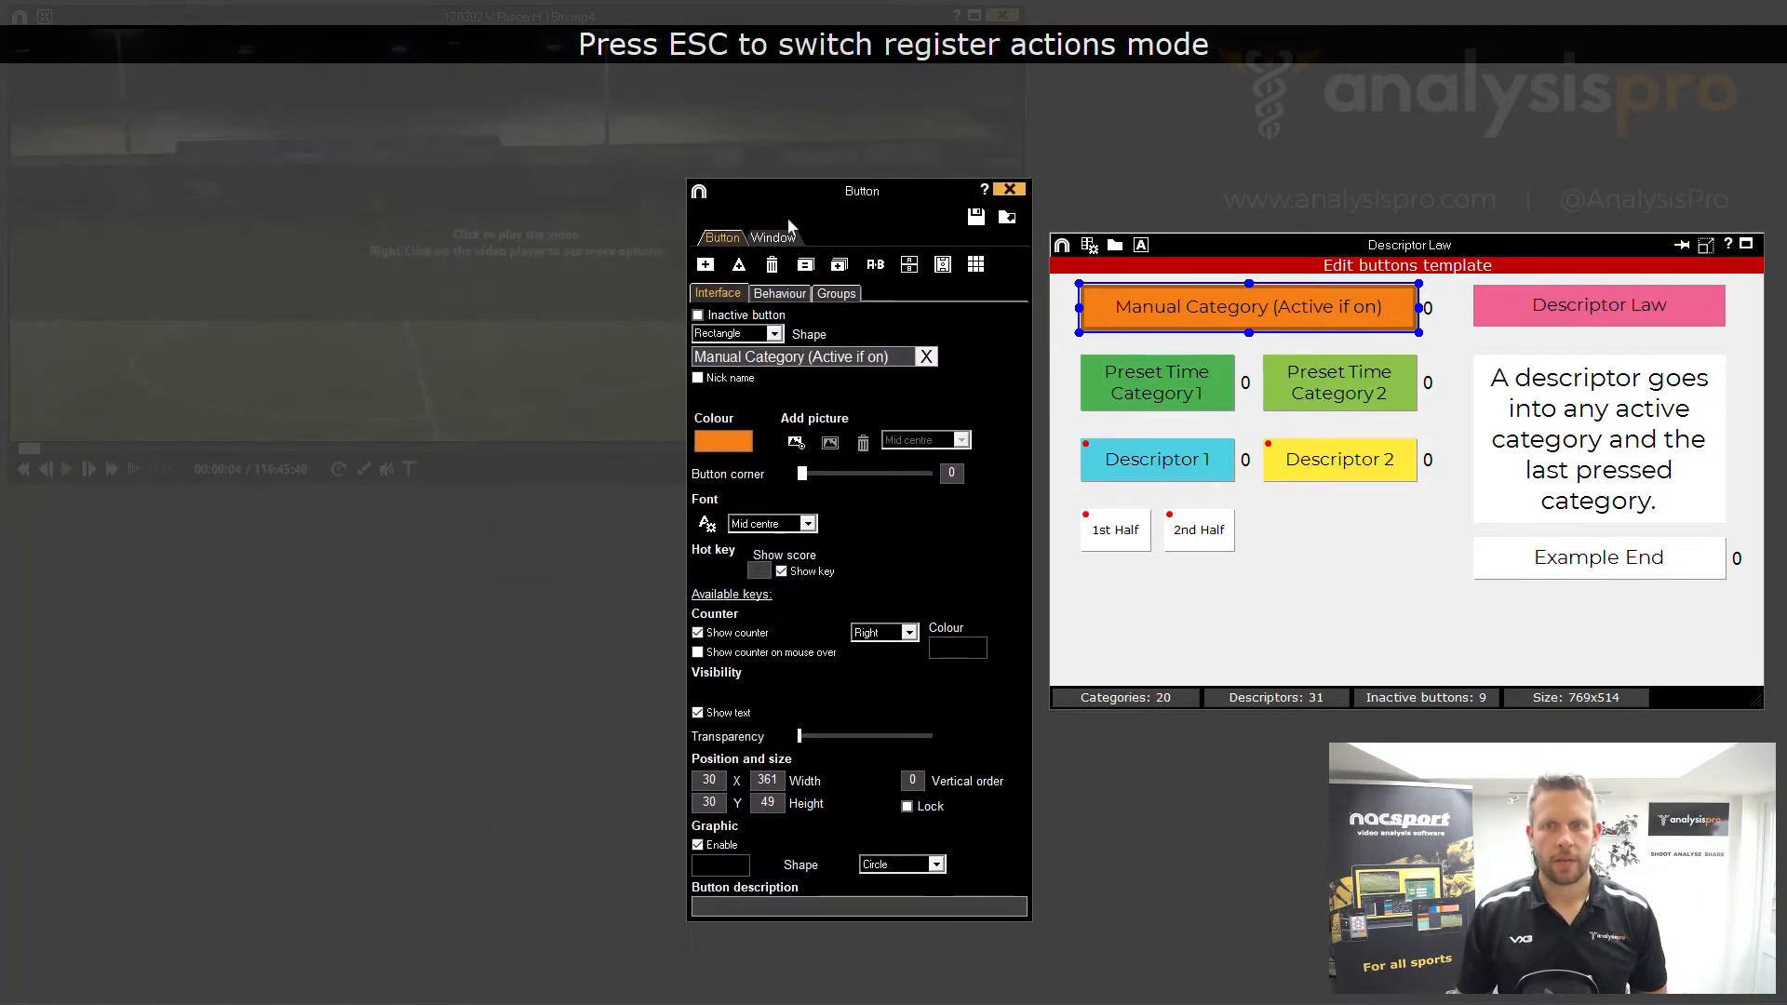
click(779, 294)
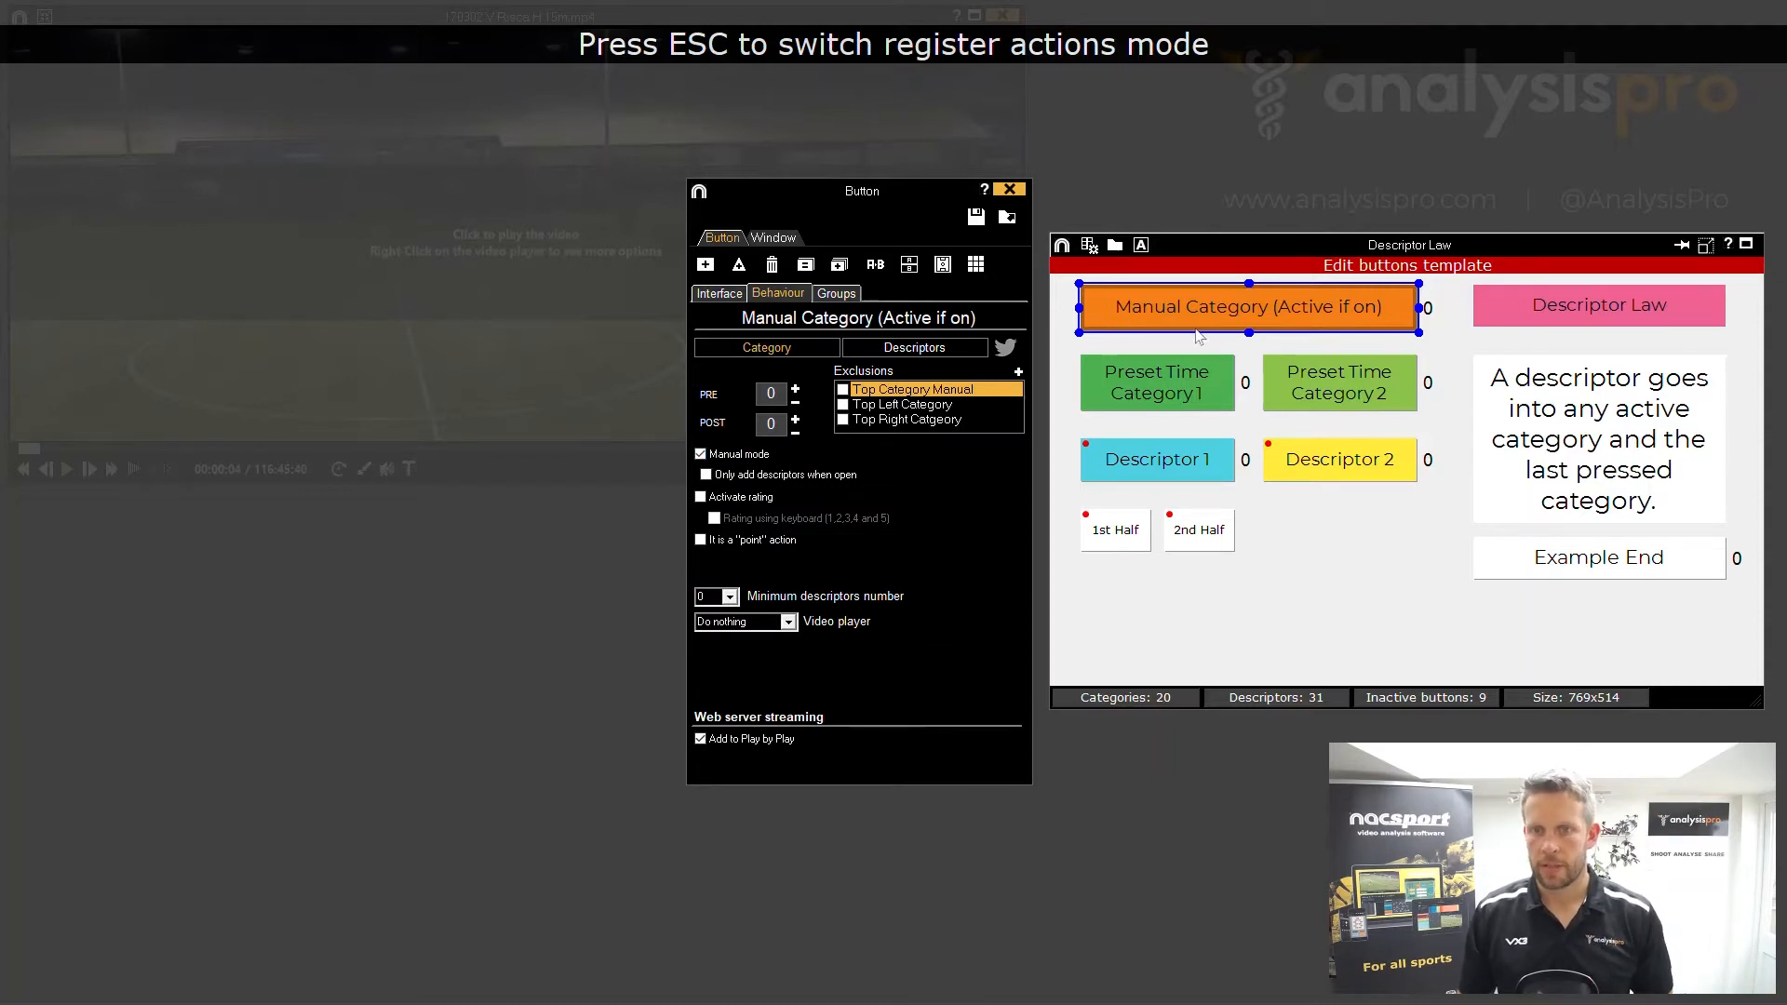
click(1210, 385)
click(1344, 389)
click(1181, 393)
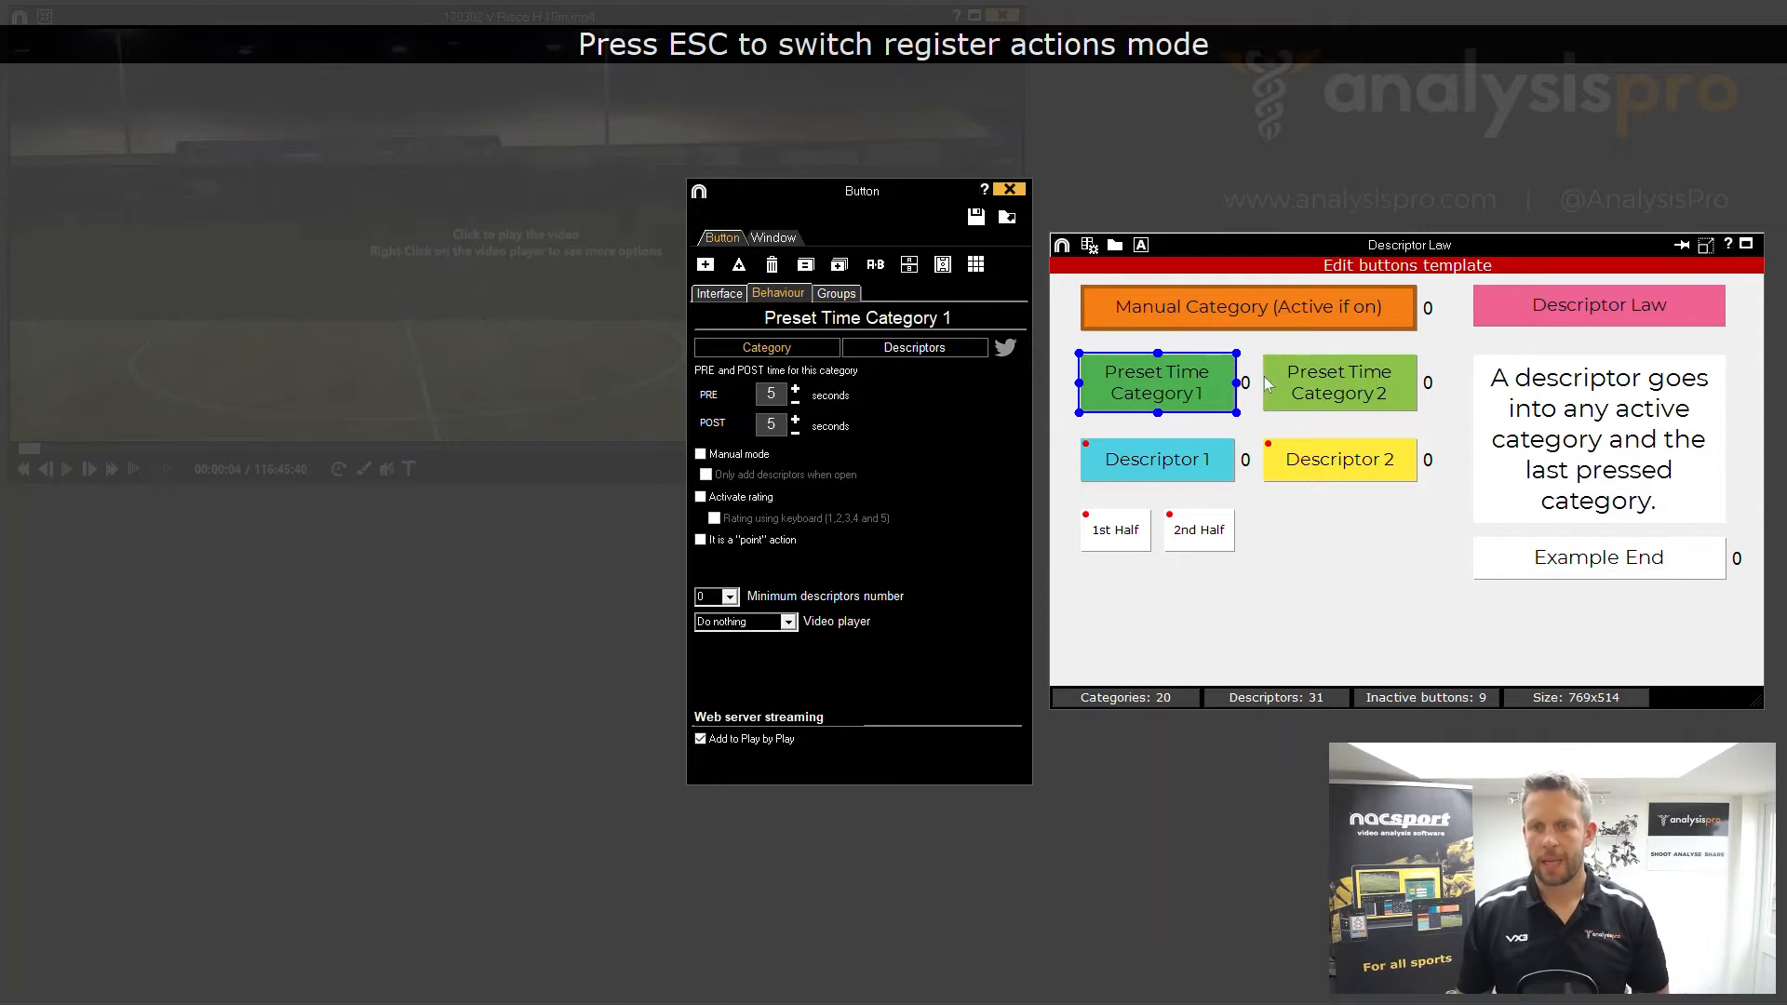
click(1010, 189)
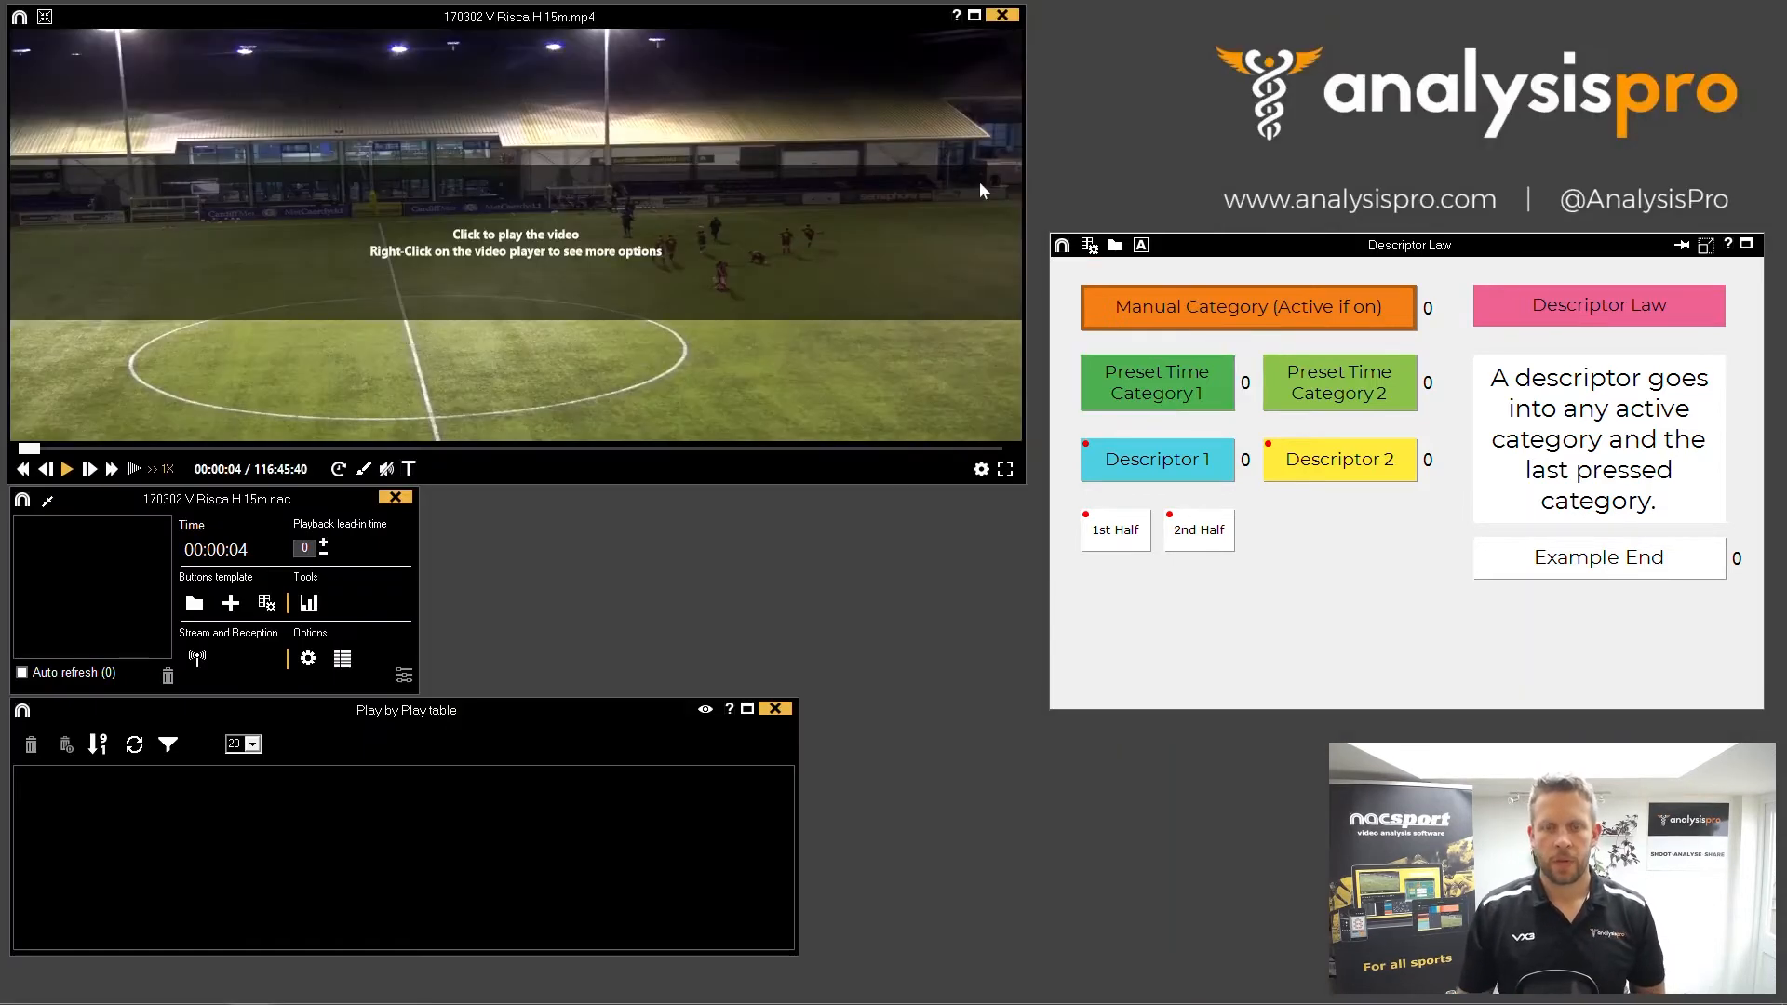
Register a Manual Category with Descriptor 1 during playback, end it, pause the video and enable auto refresh of the register list.
click(667, 362)
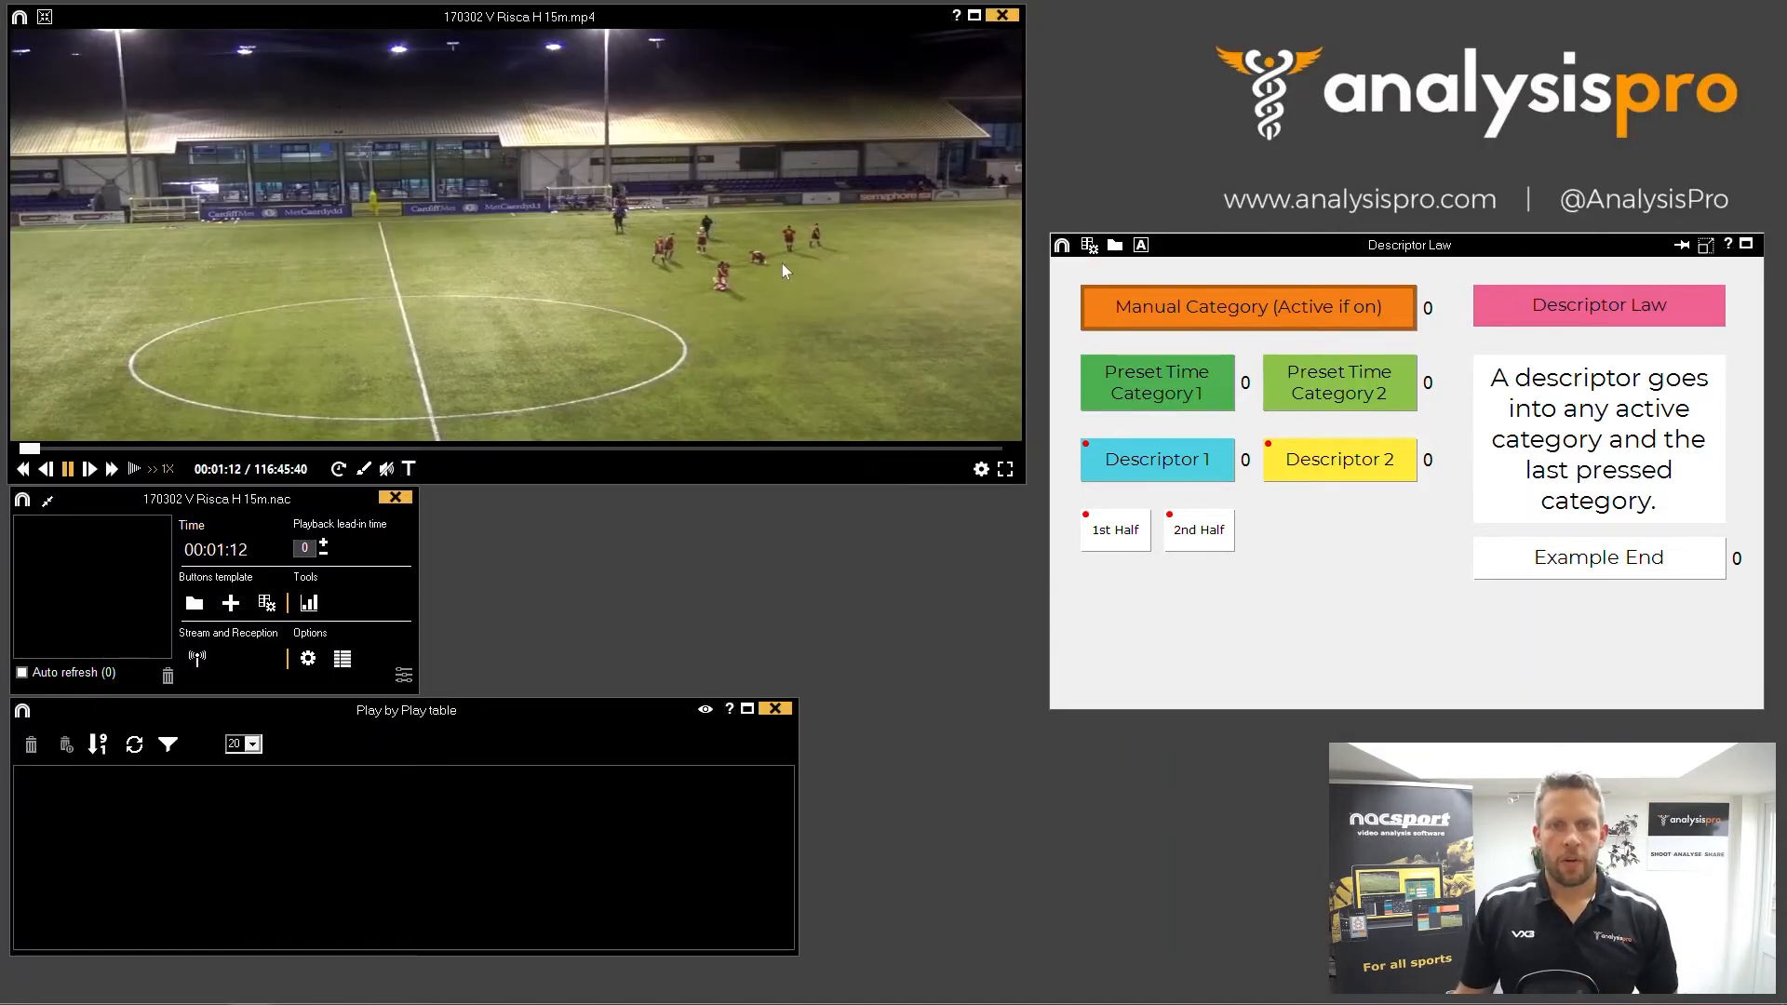
click(1215, 322)
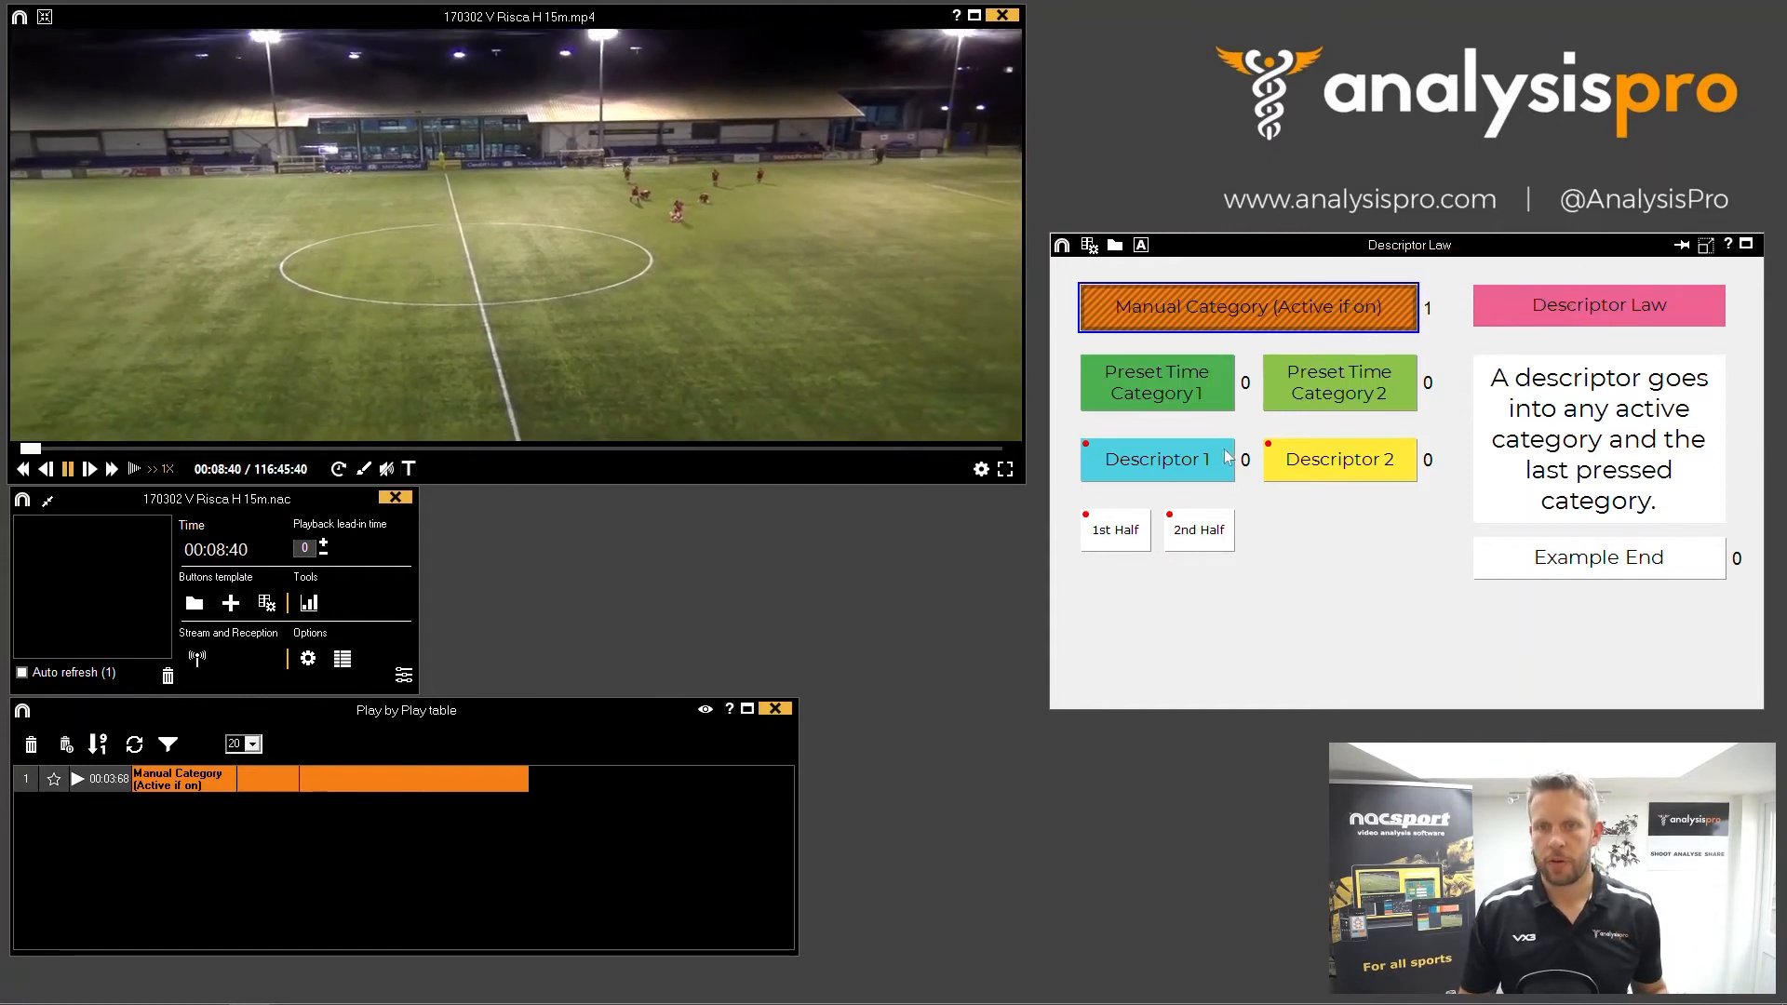
click(1179, 465)
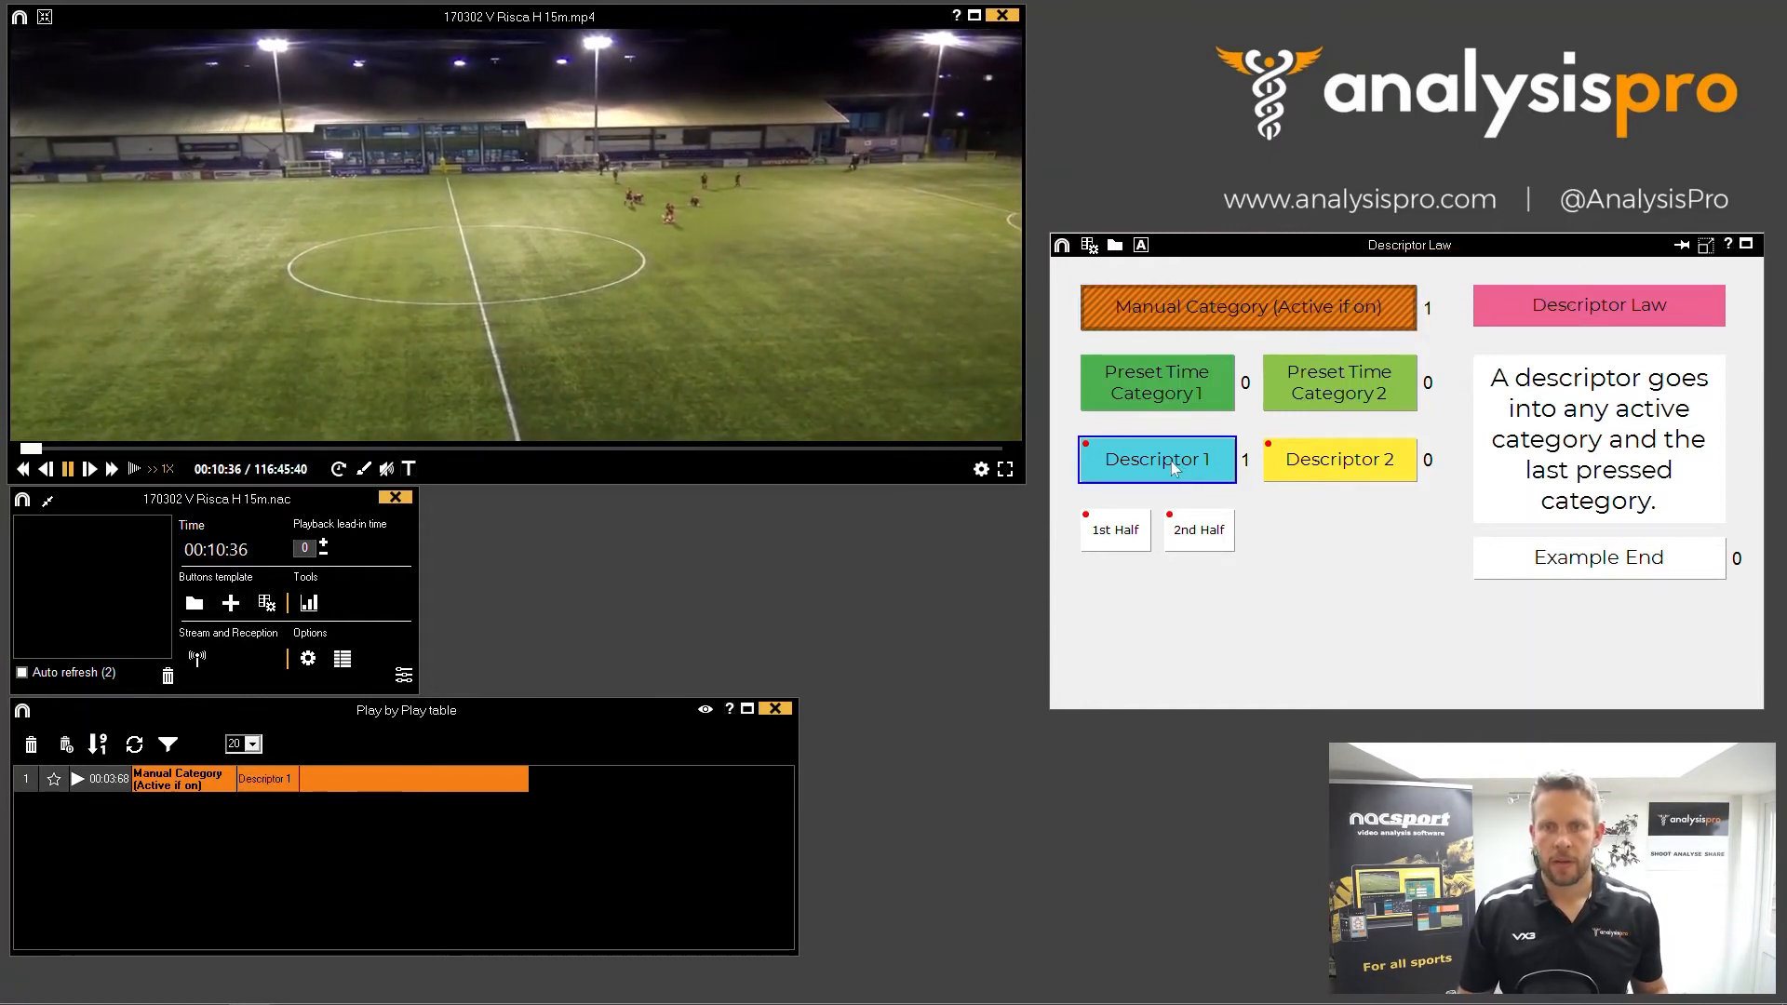
click(1240, 314)
click(829, 308)
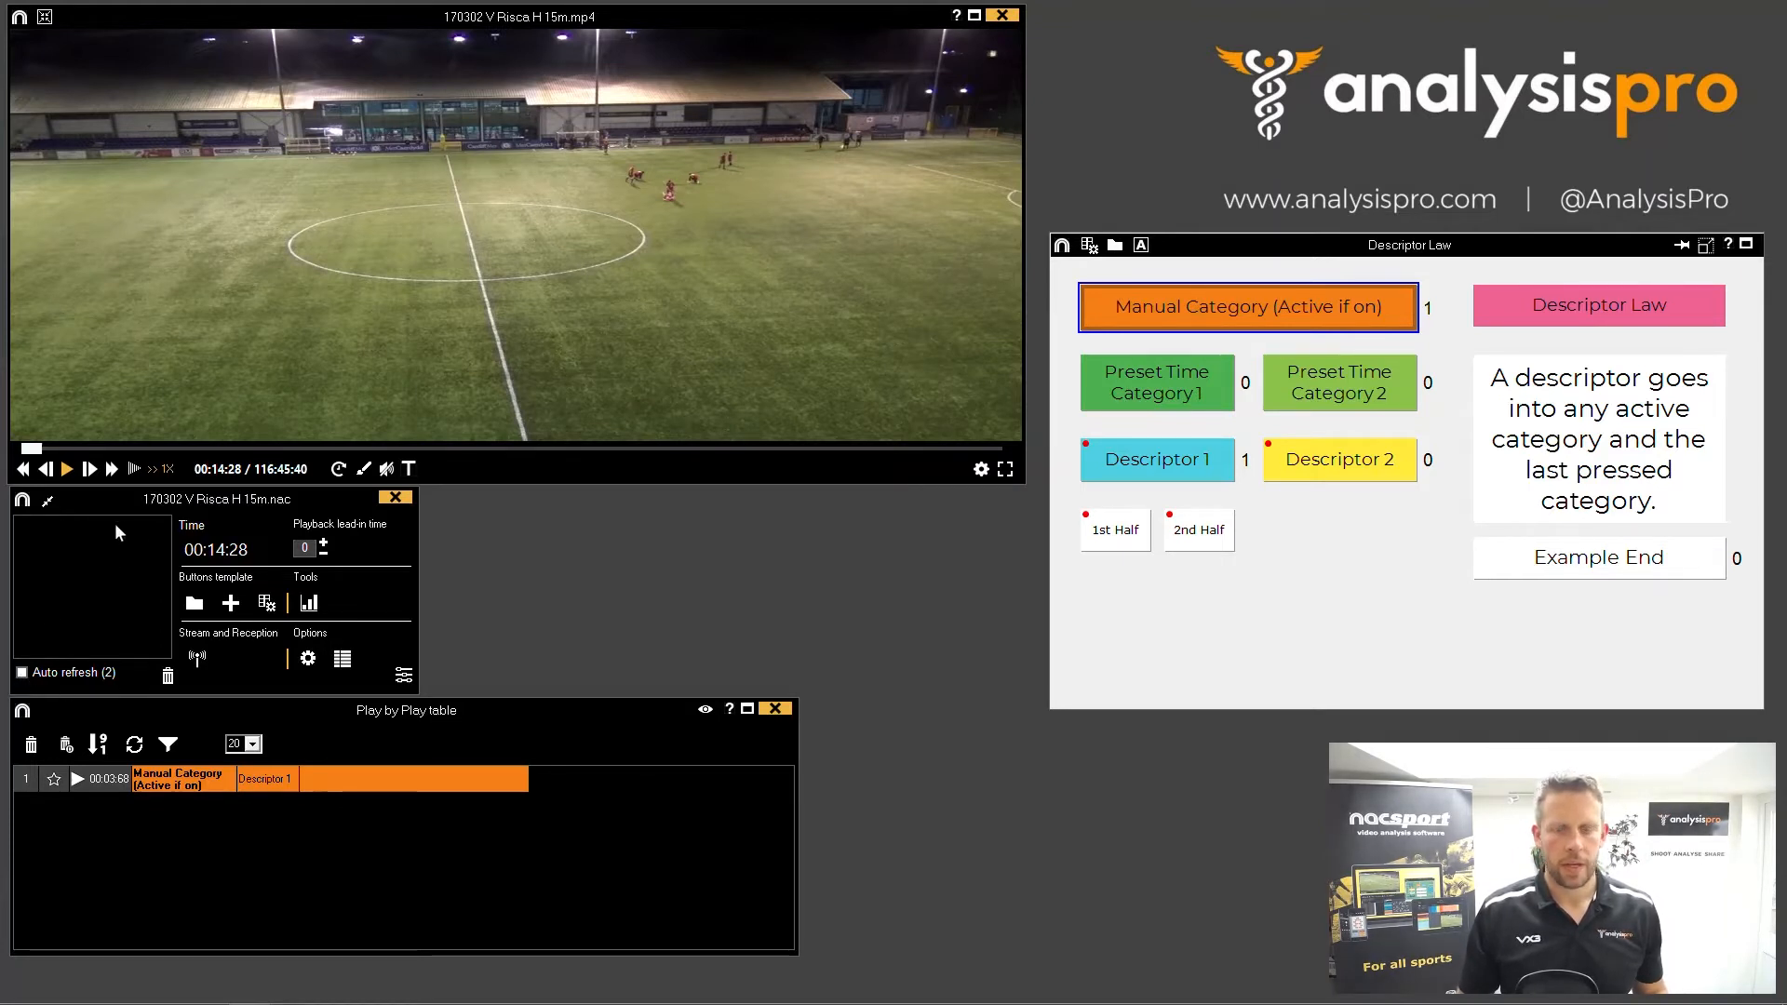
click(22, 673)
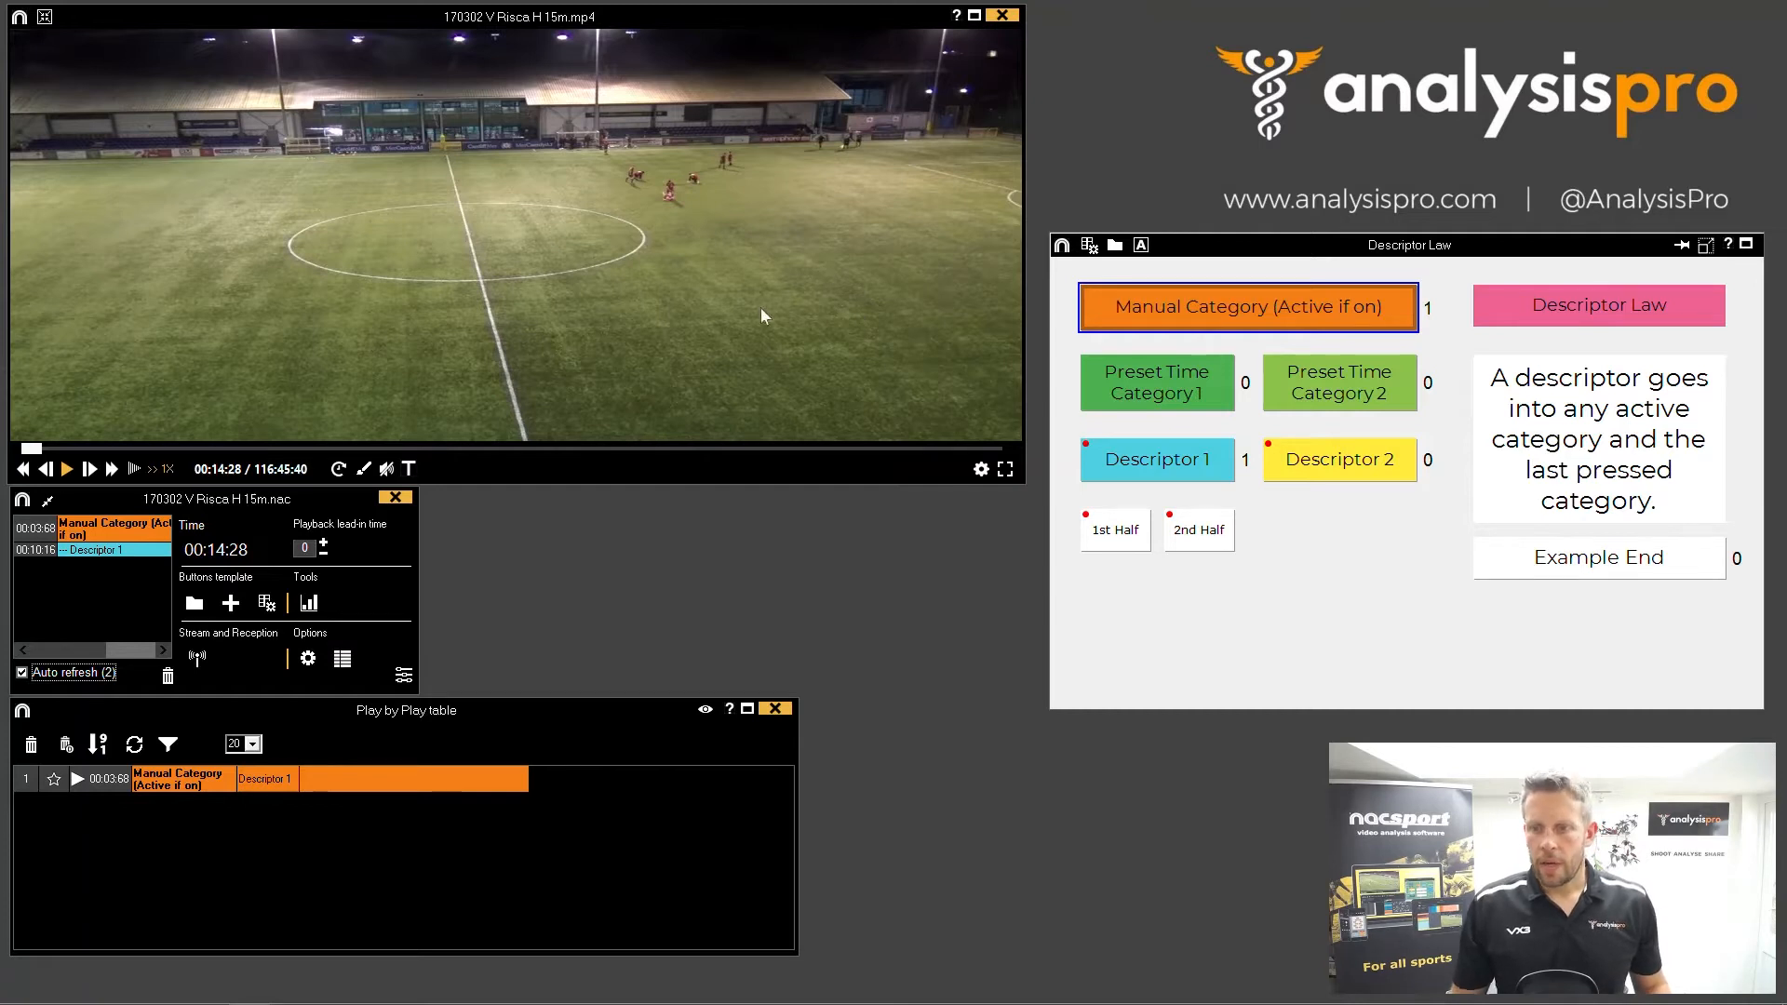
Resume the video and register Preset Time Category 1 with Descriptor 1 and Descriptor 2.
key(space)
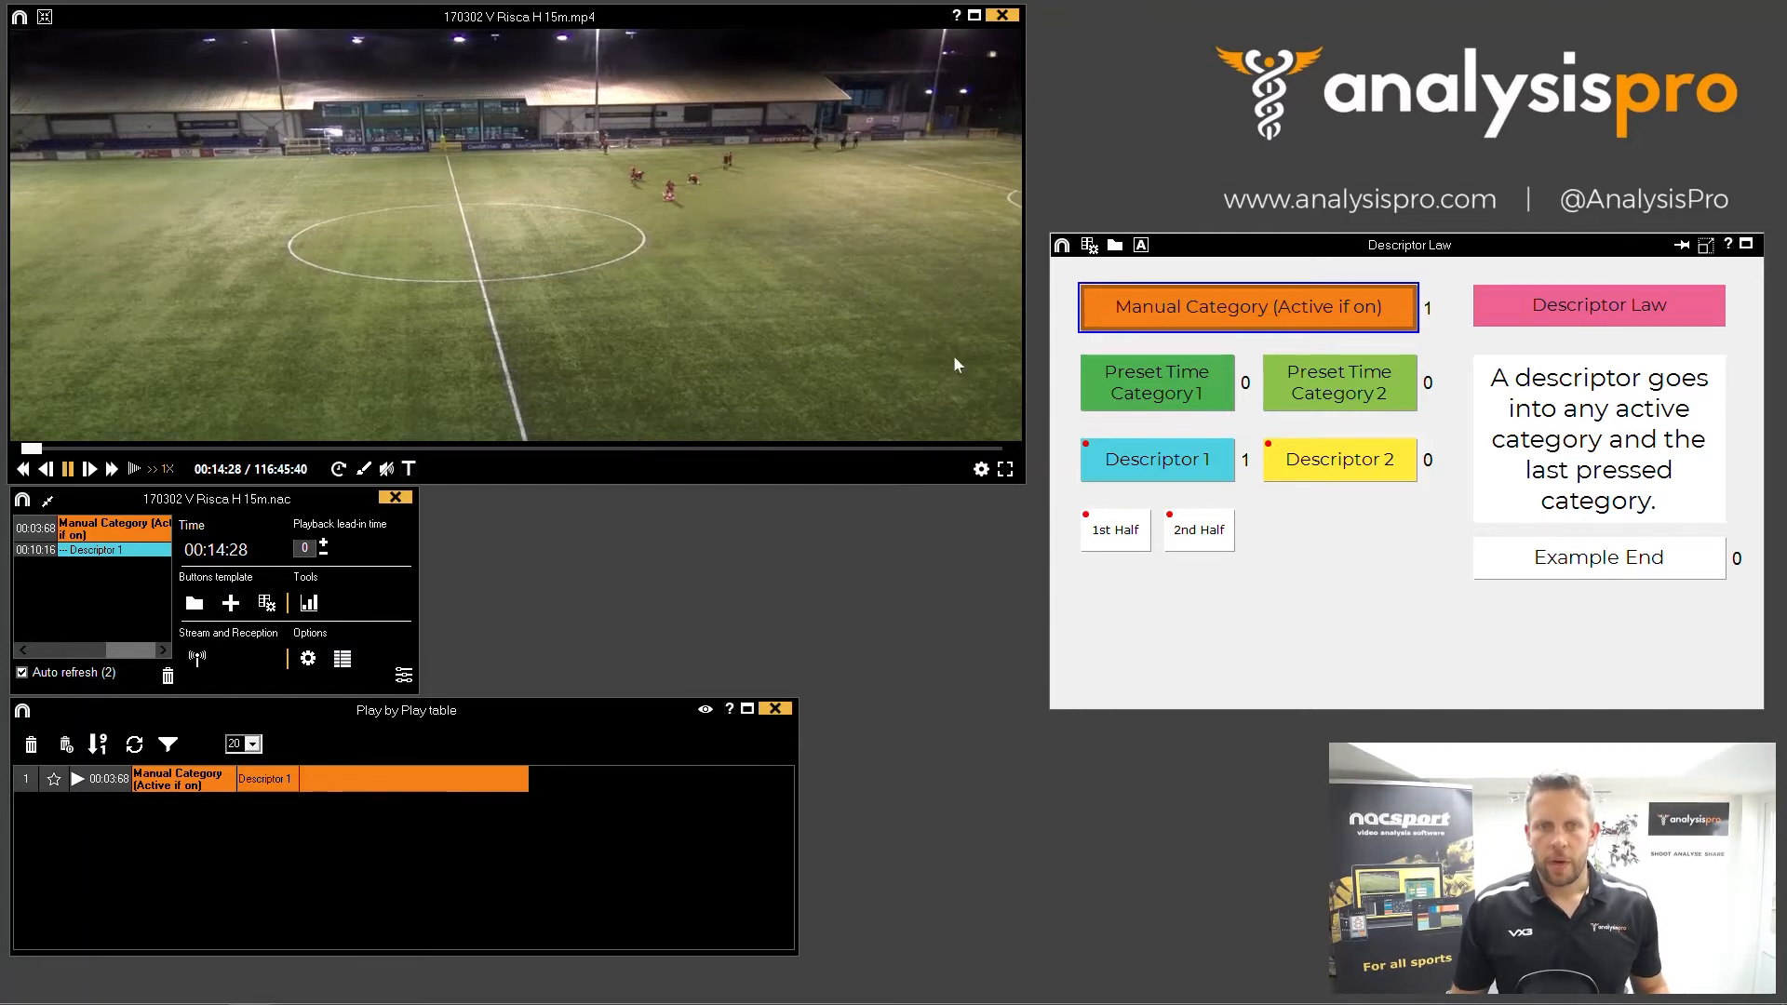
click(1175, 394)
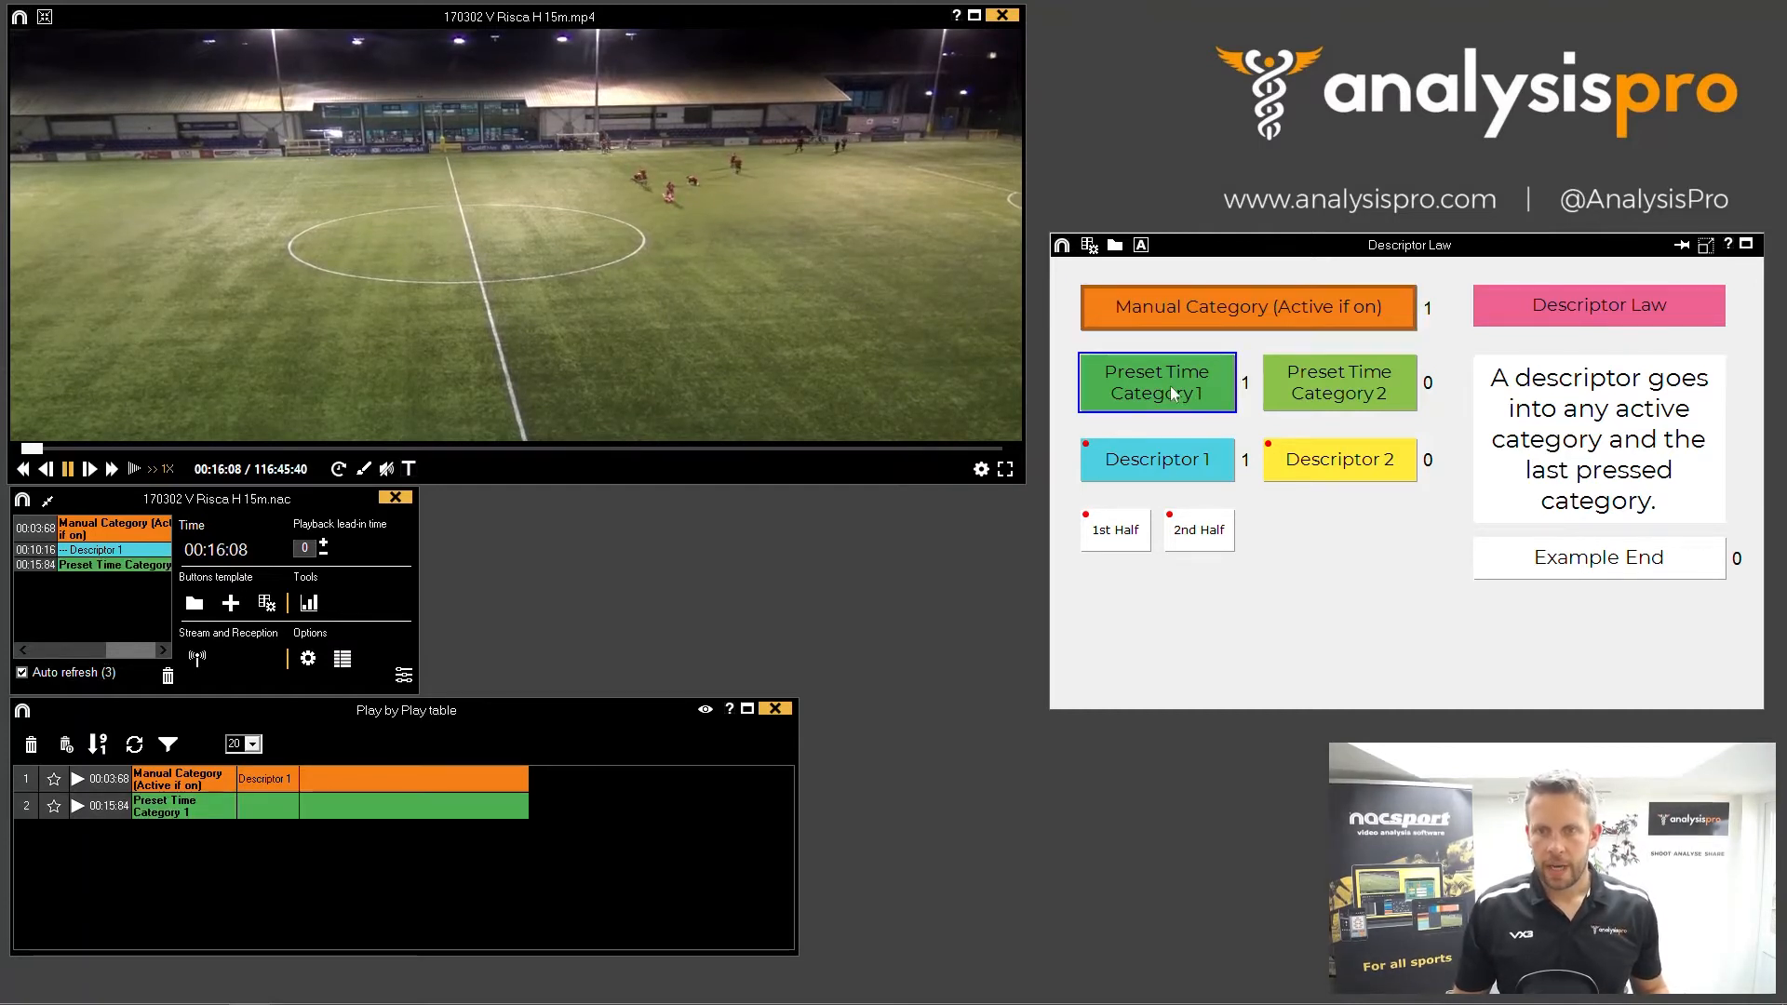
click(1176, 462)
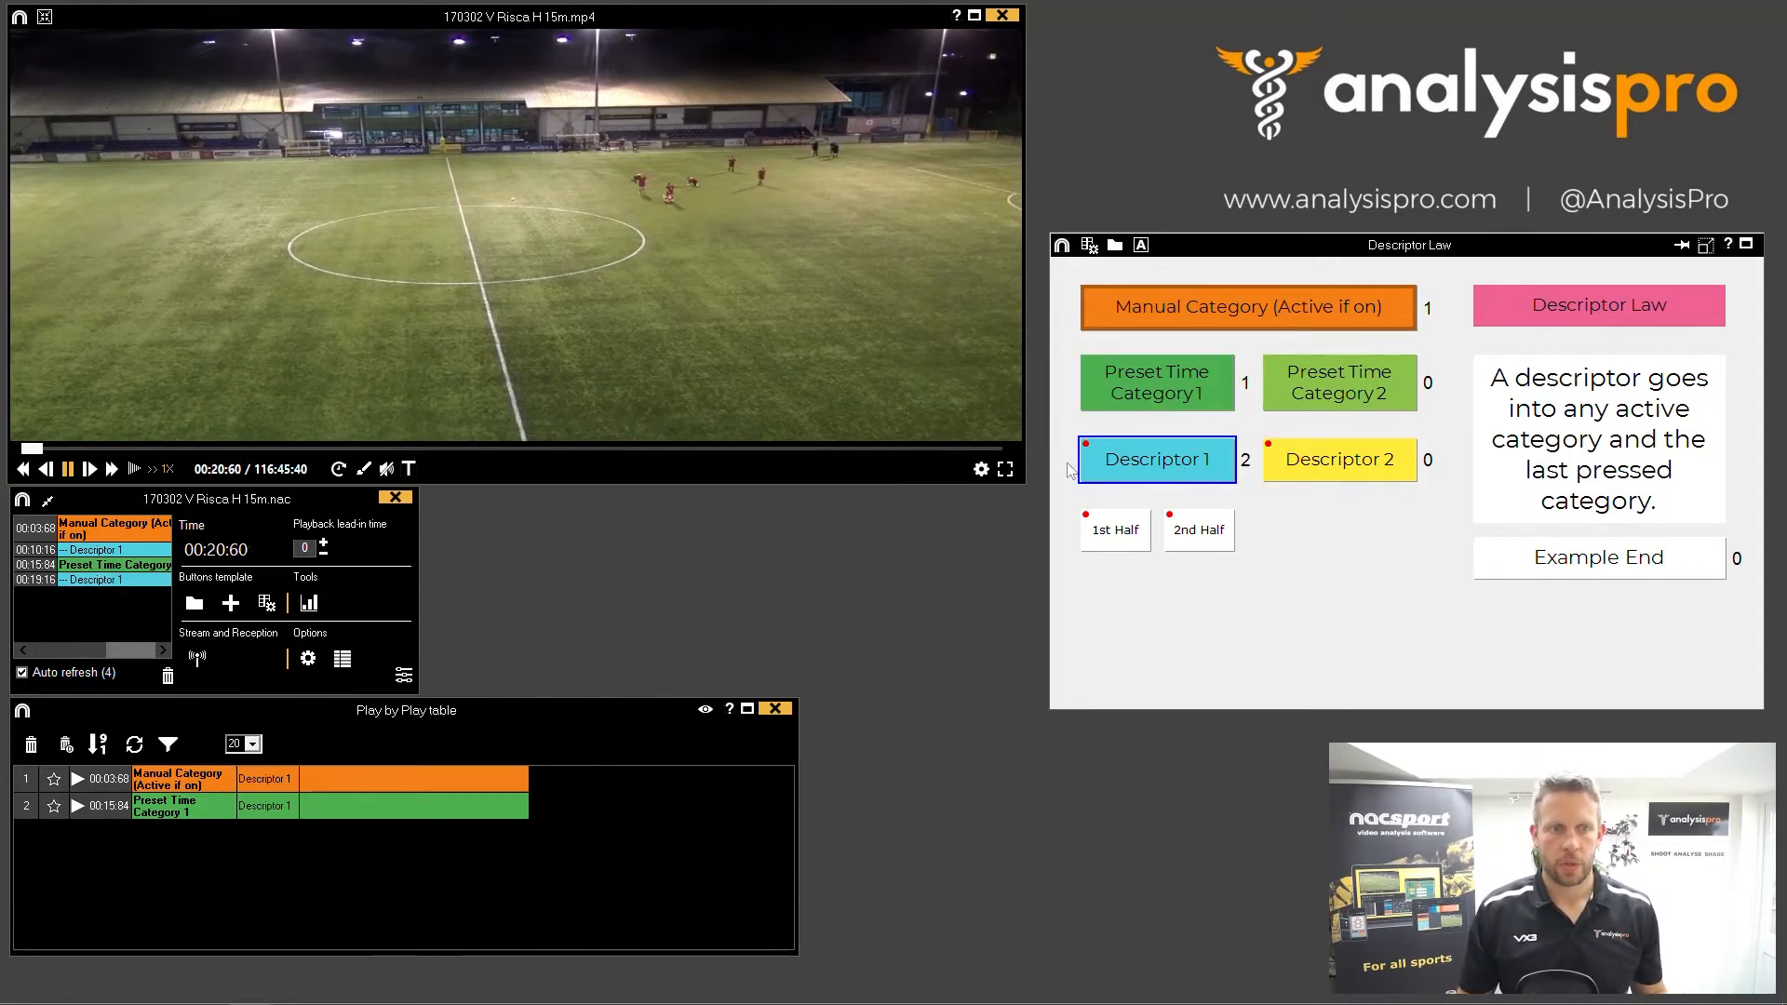
click(1366, 466)
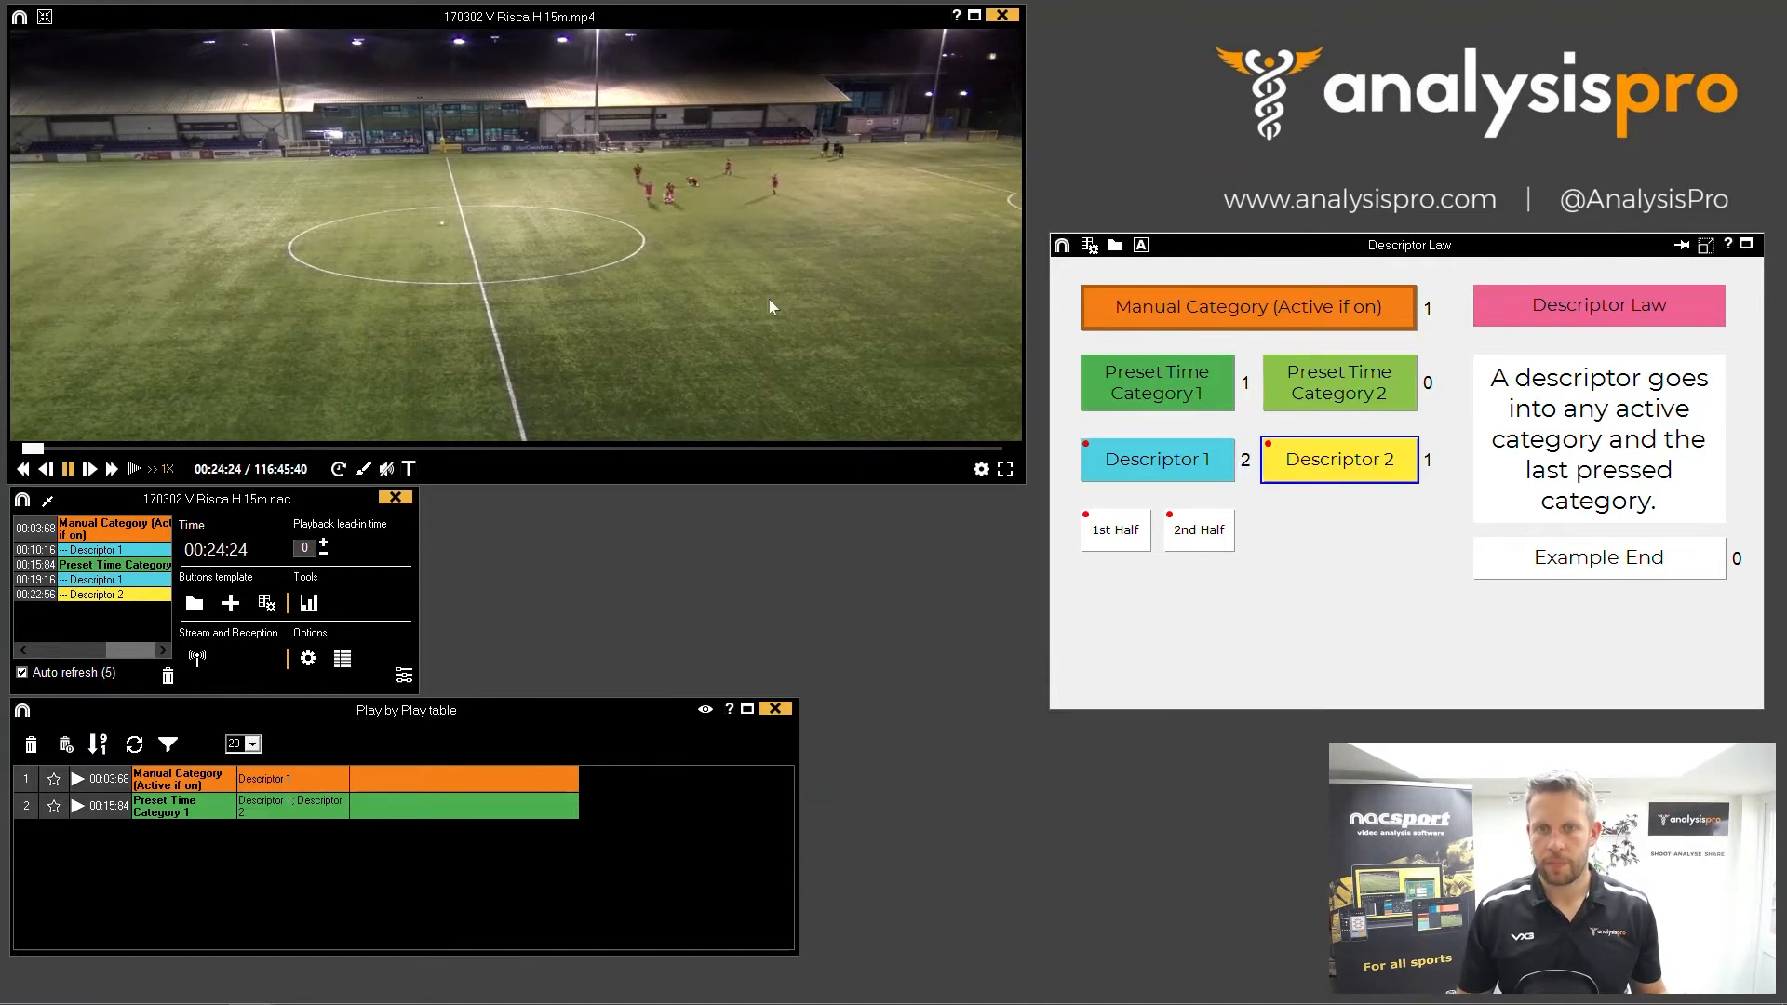
Review the register options without changing them, and add Descriptor 1 once more to the Preset Time Category 1 register.
click(308, 659)
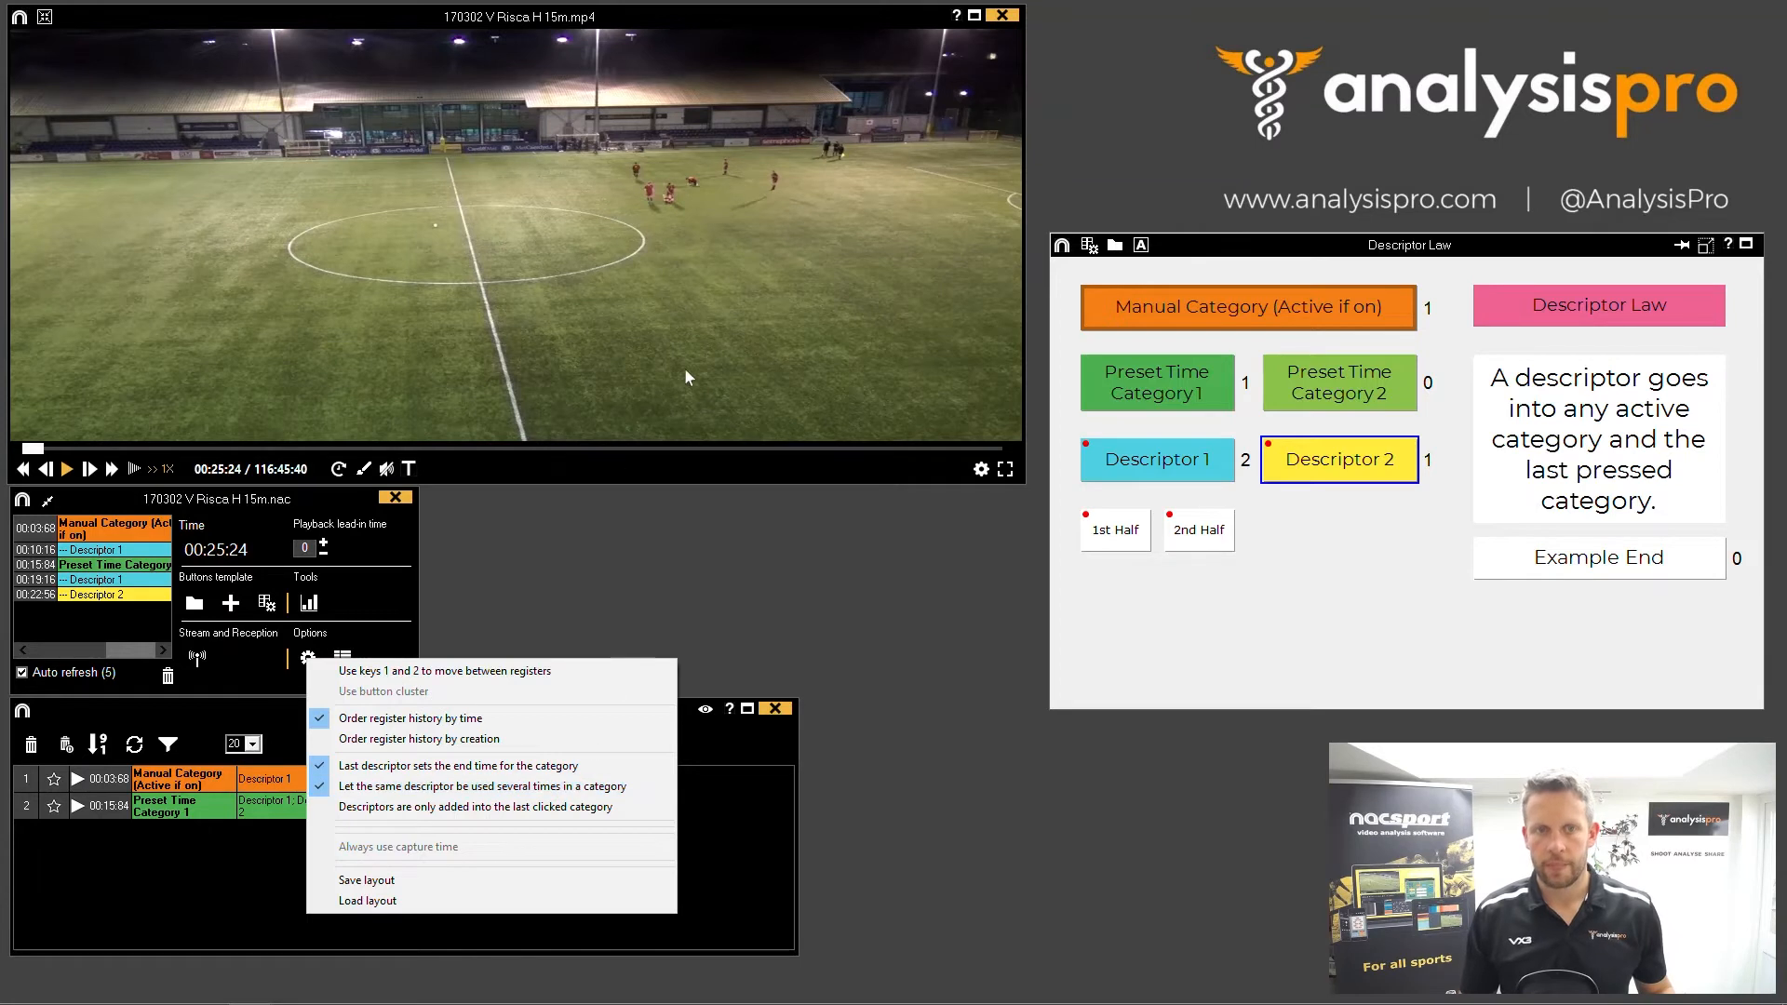
click(726, 342)
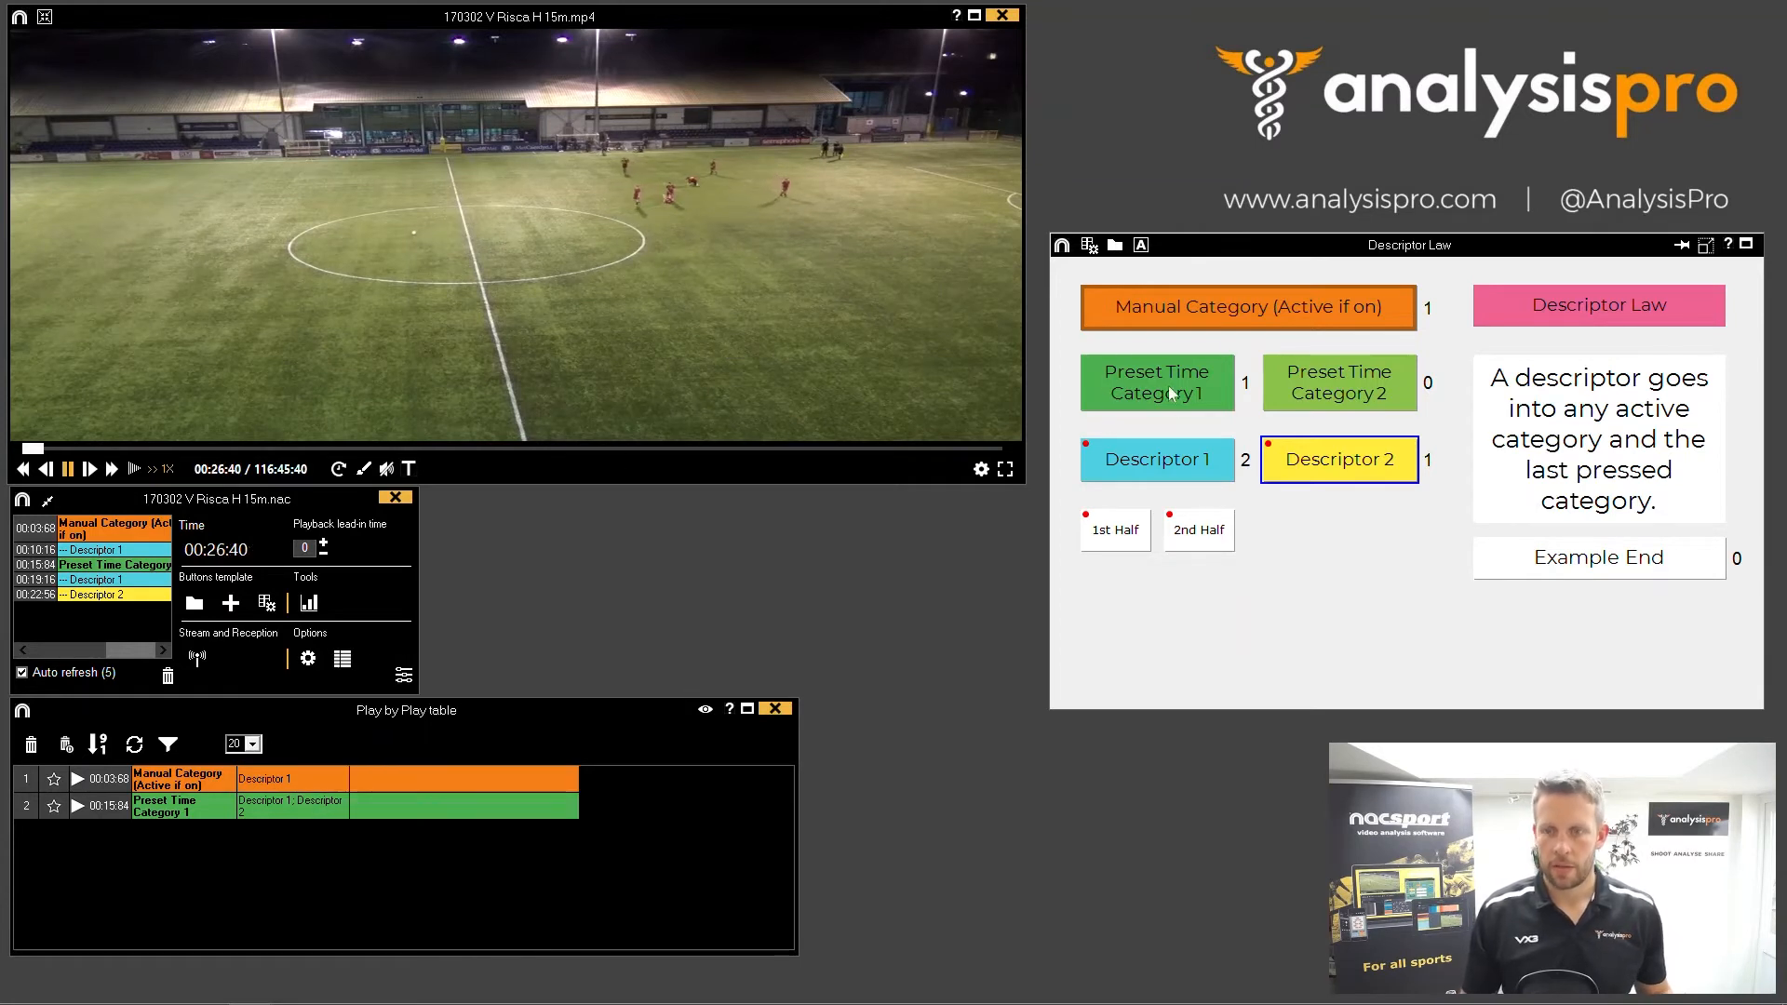
click(1171, 461)
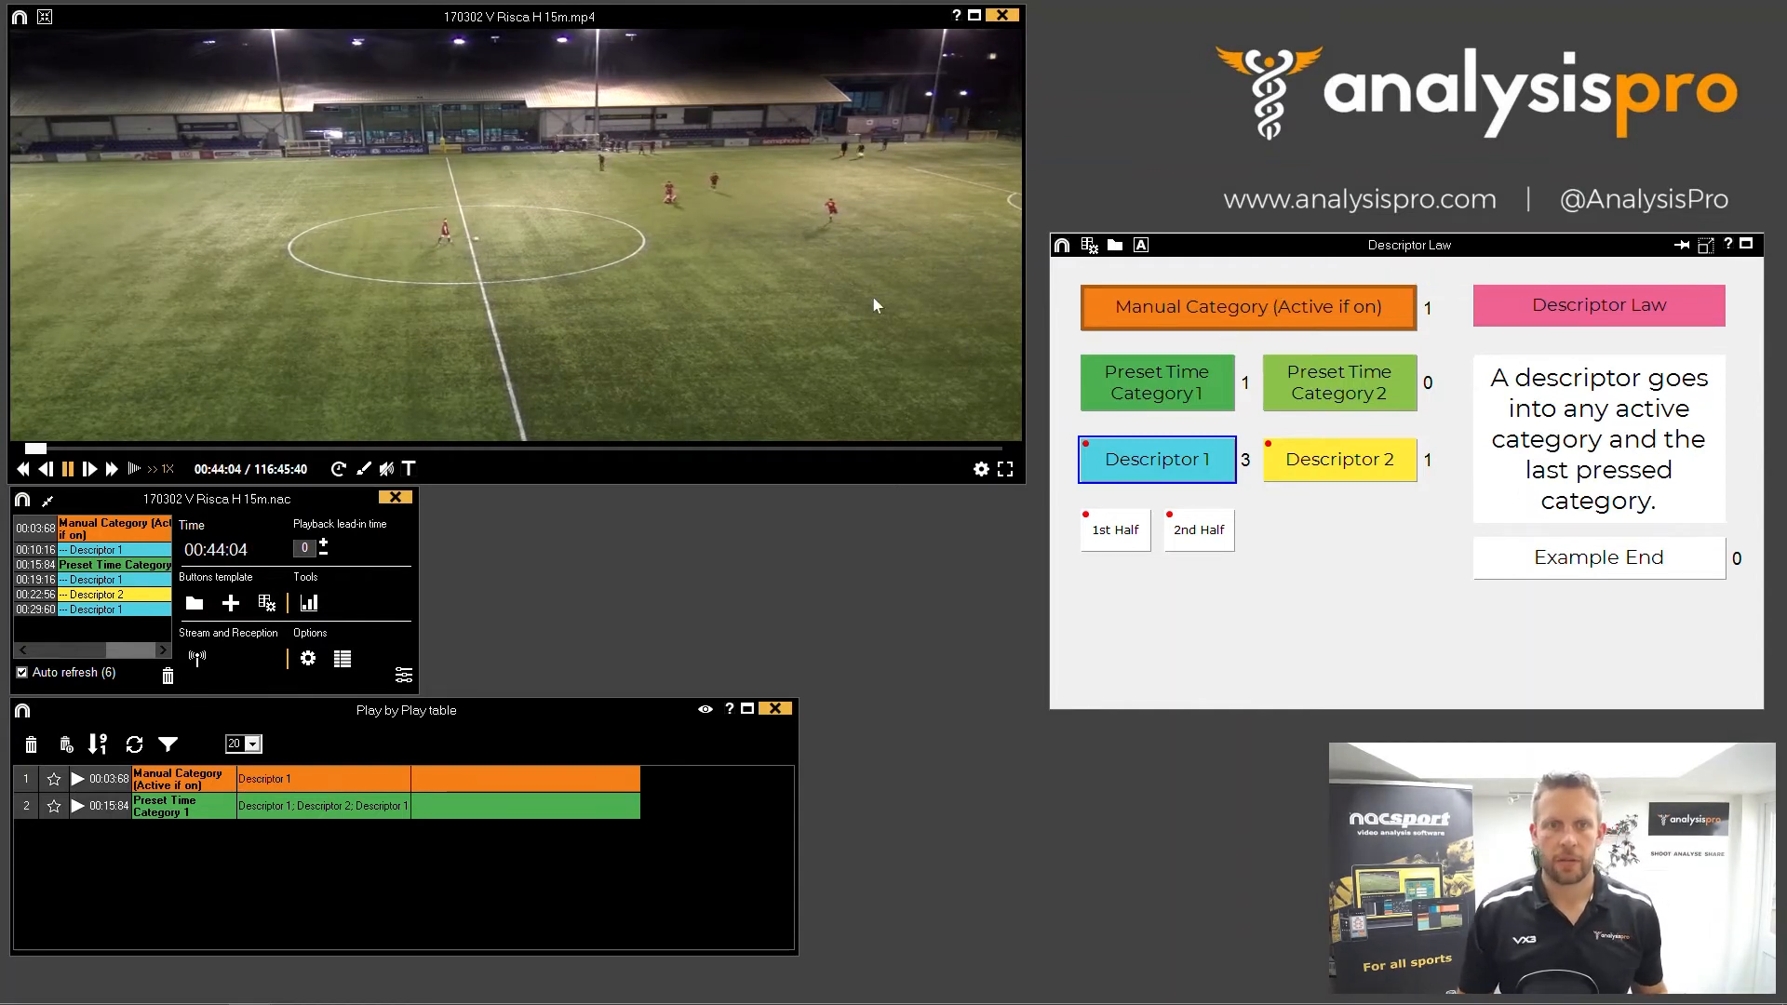
Start a Manual Category, register Preset Time Category 1 while it is active, and add Descriptor 1 and Descriptor 2 to both.
click(1198, 315)
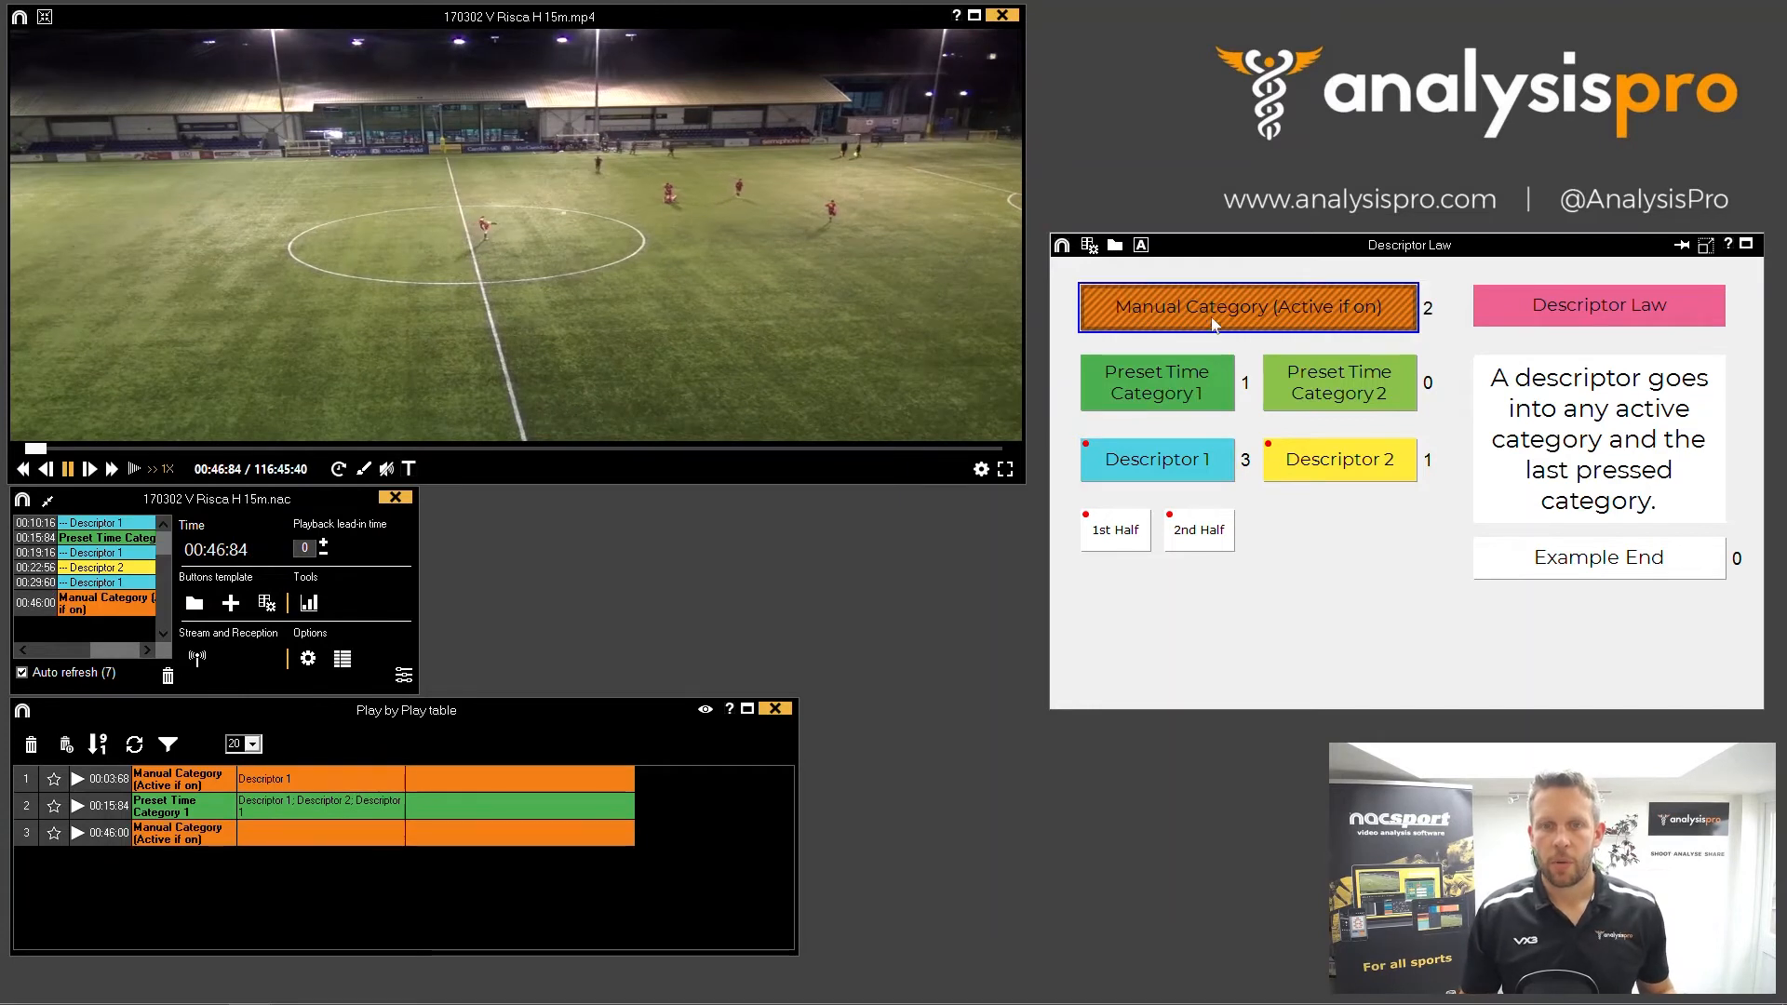
click(1169, 391)
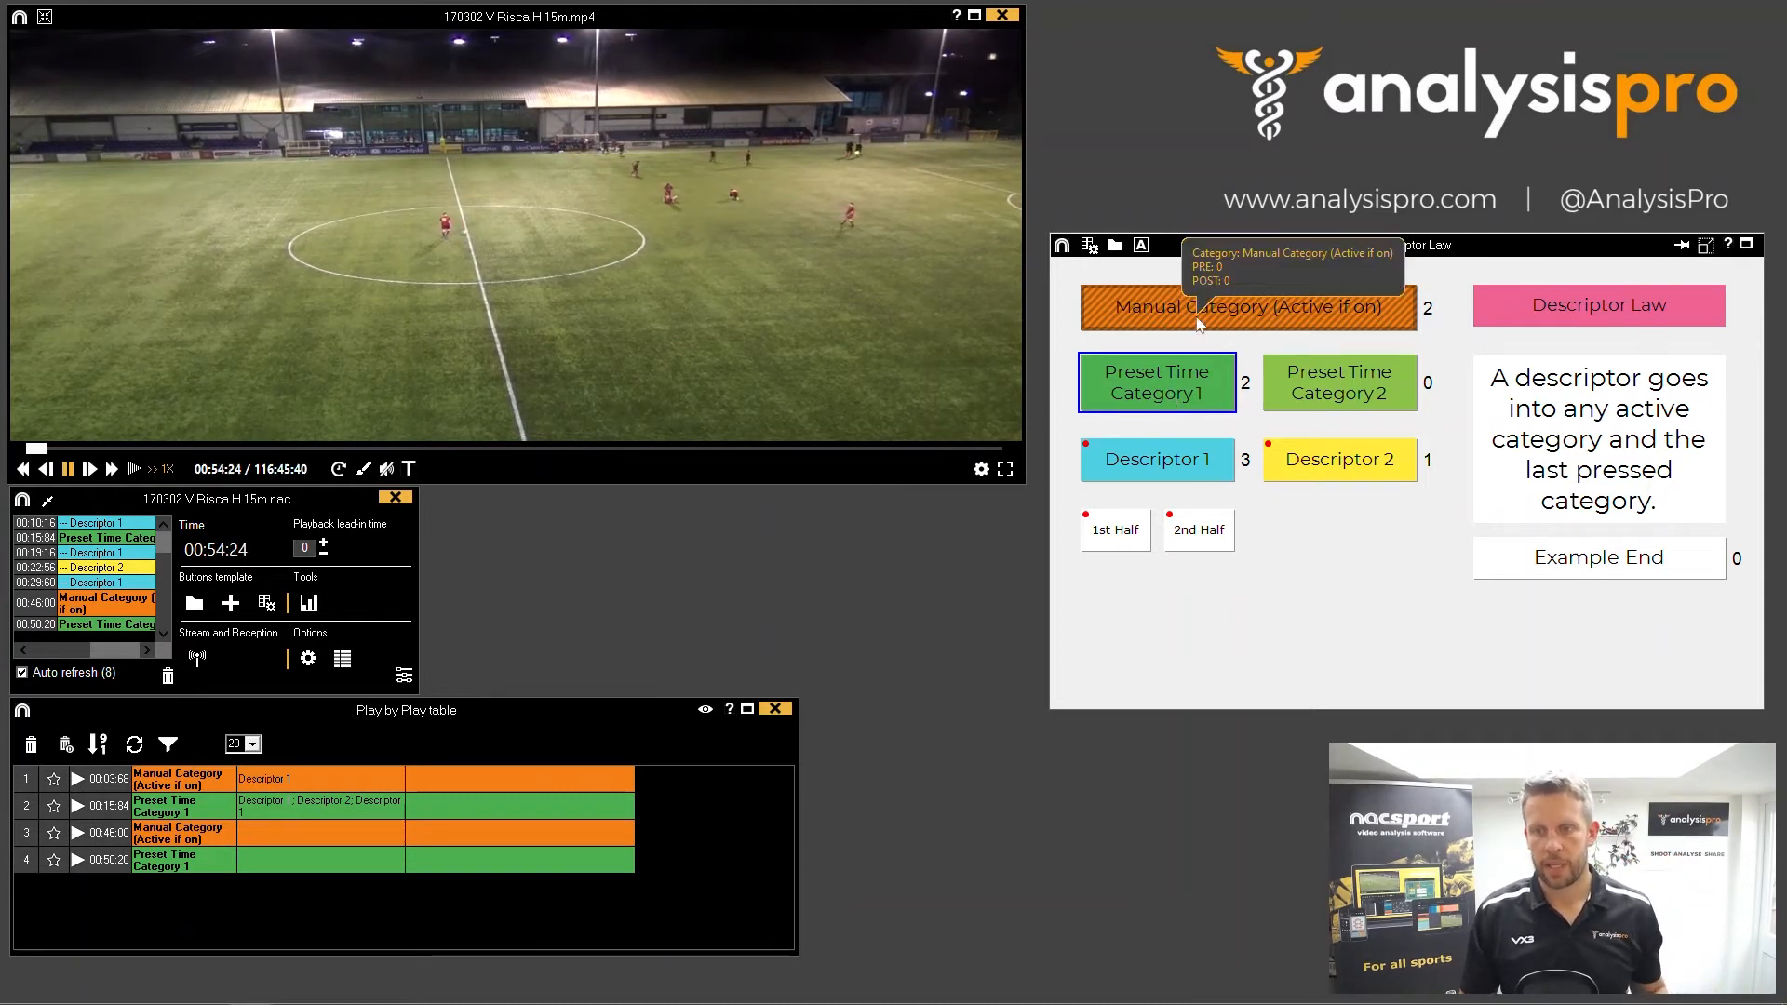
double_click(1165, 461)
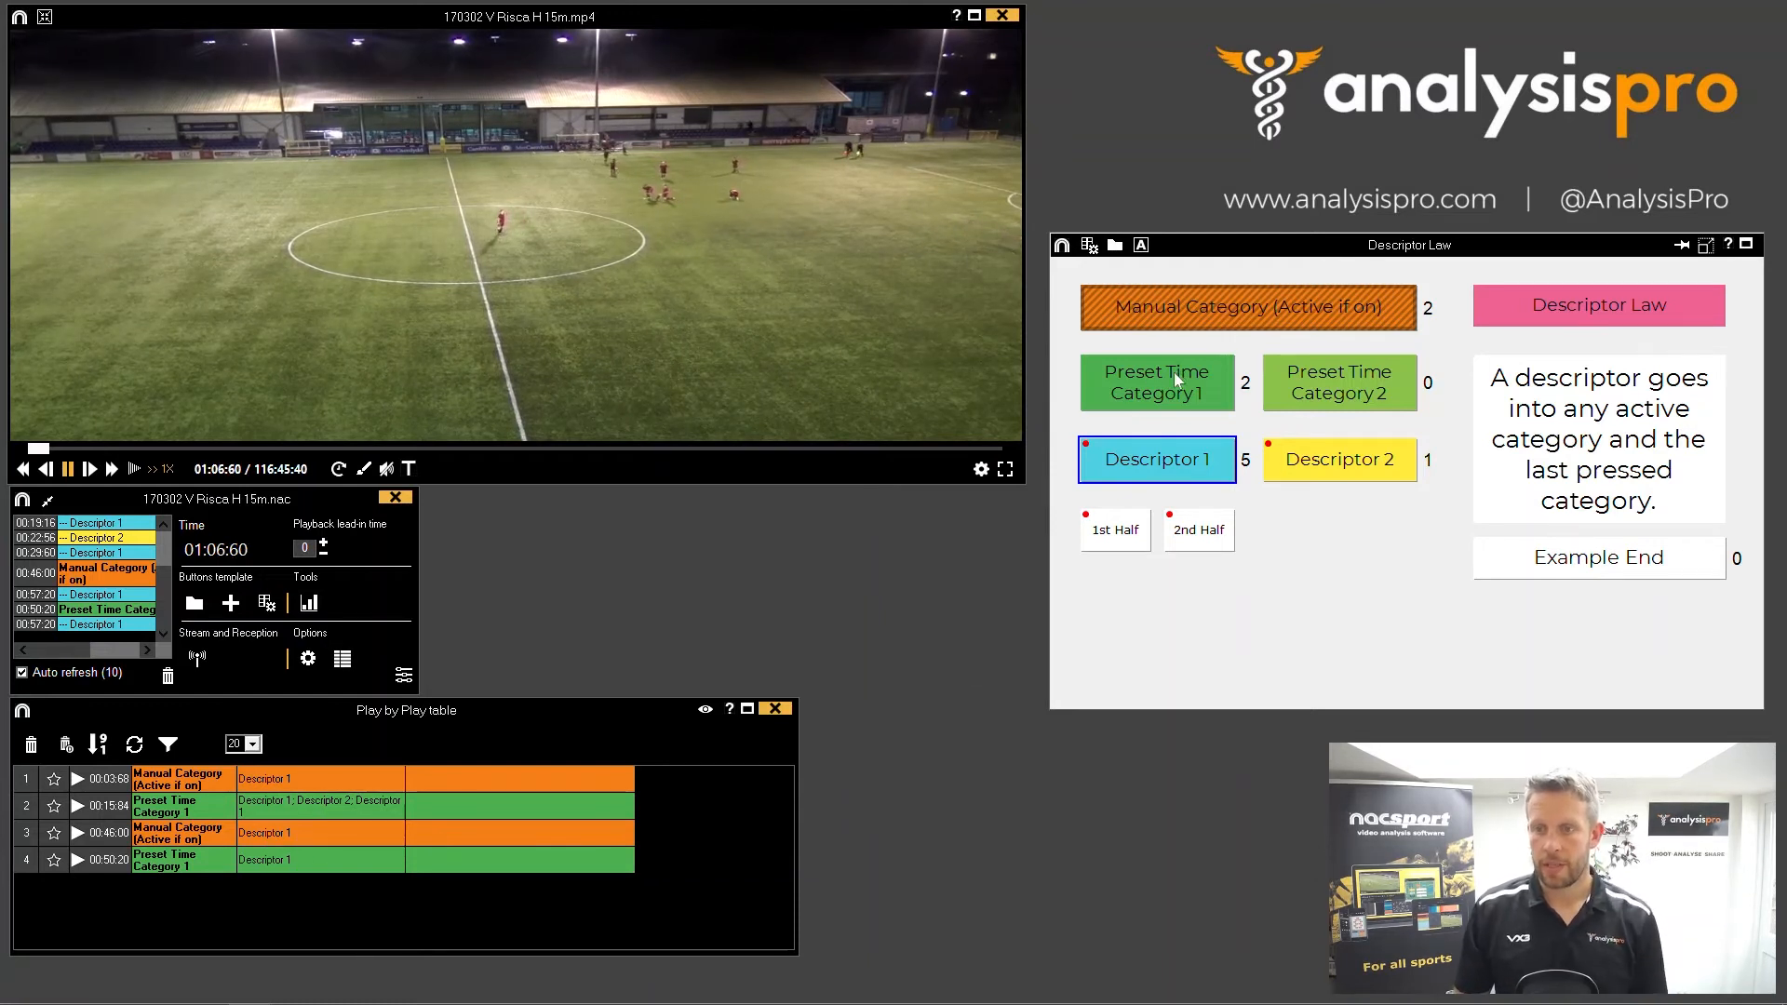
click(1317, 472)
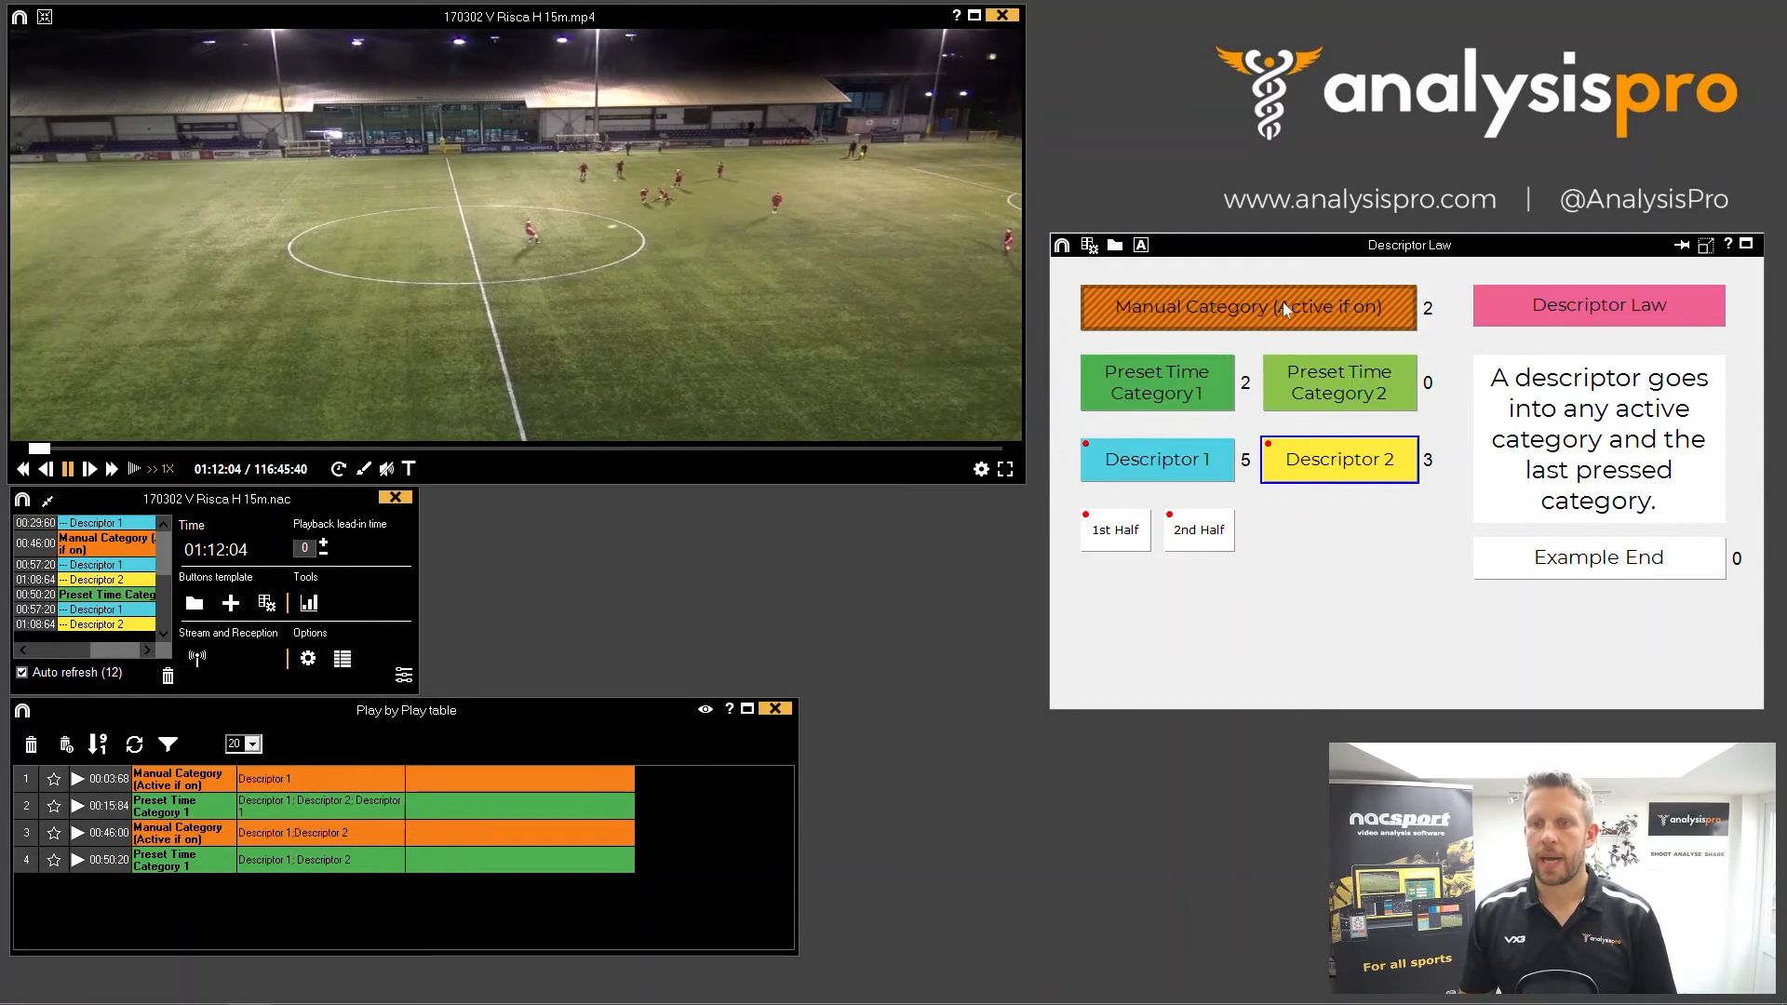
Register Preset Time Category 2, add Descriptor 1 and Descriptor 2 to it and the active Manual Category, and end the Manual Category.
click(1342, 387)
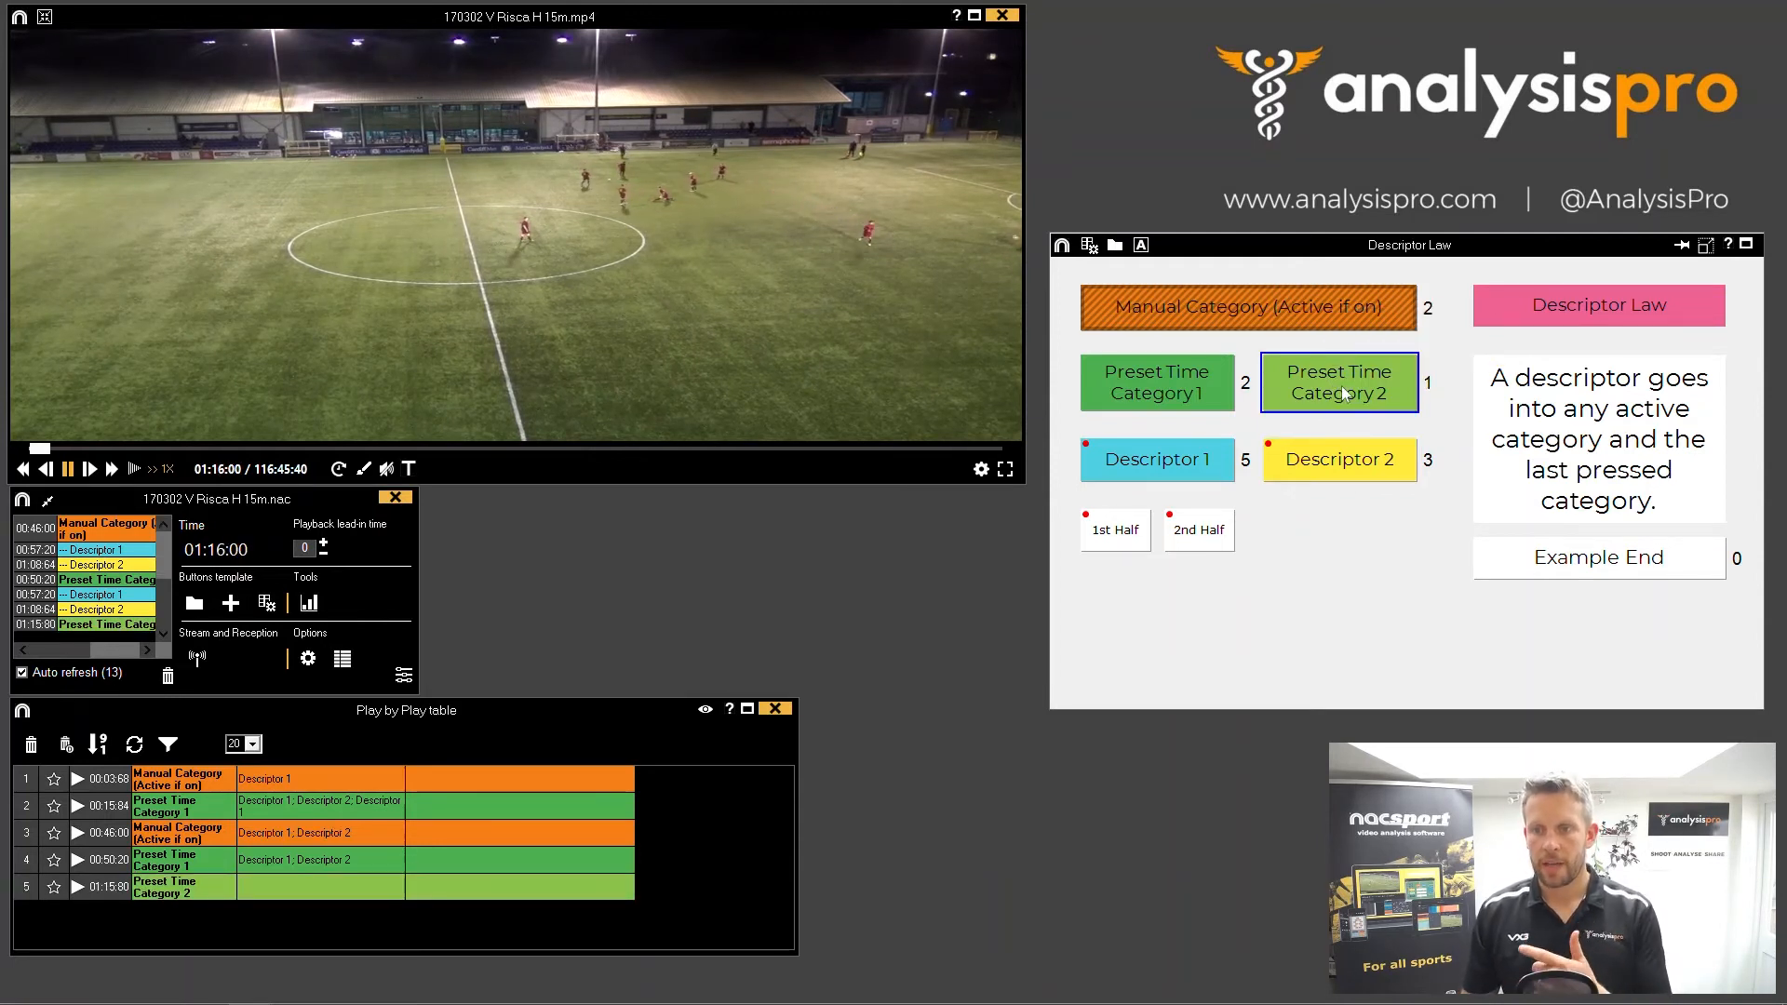
click(1198, 465)
click(1198, 465)
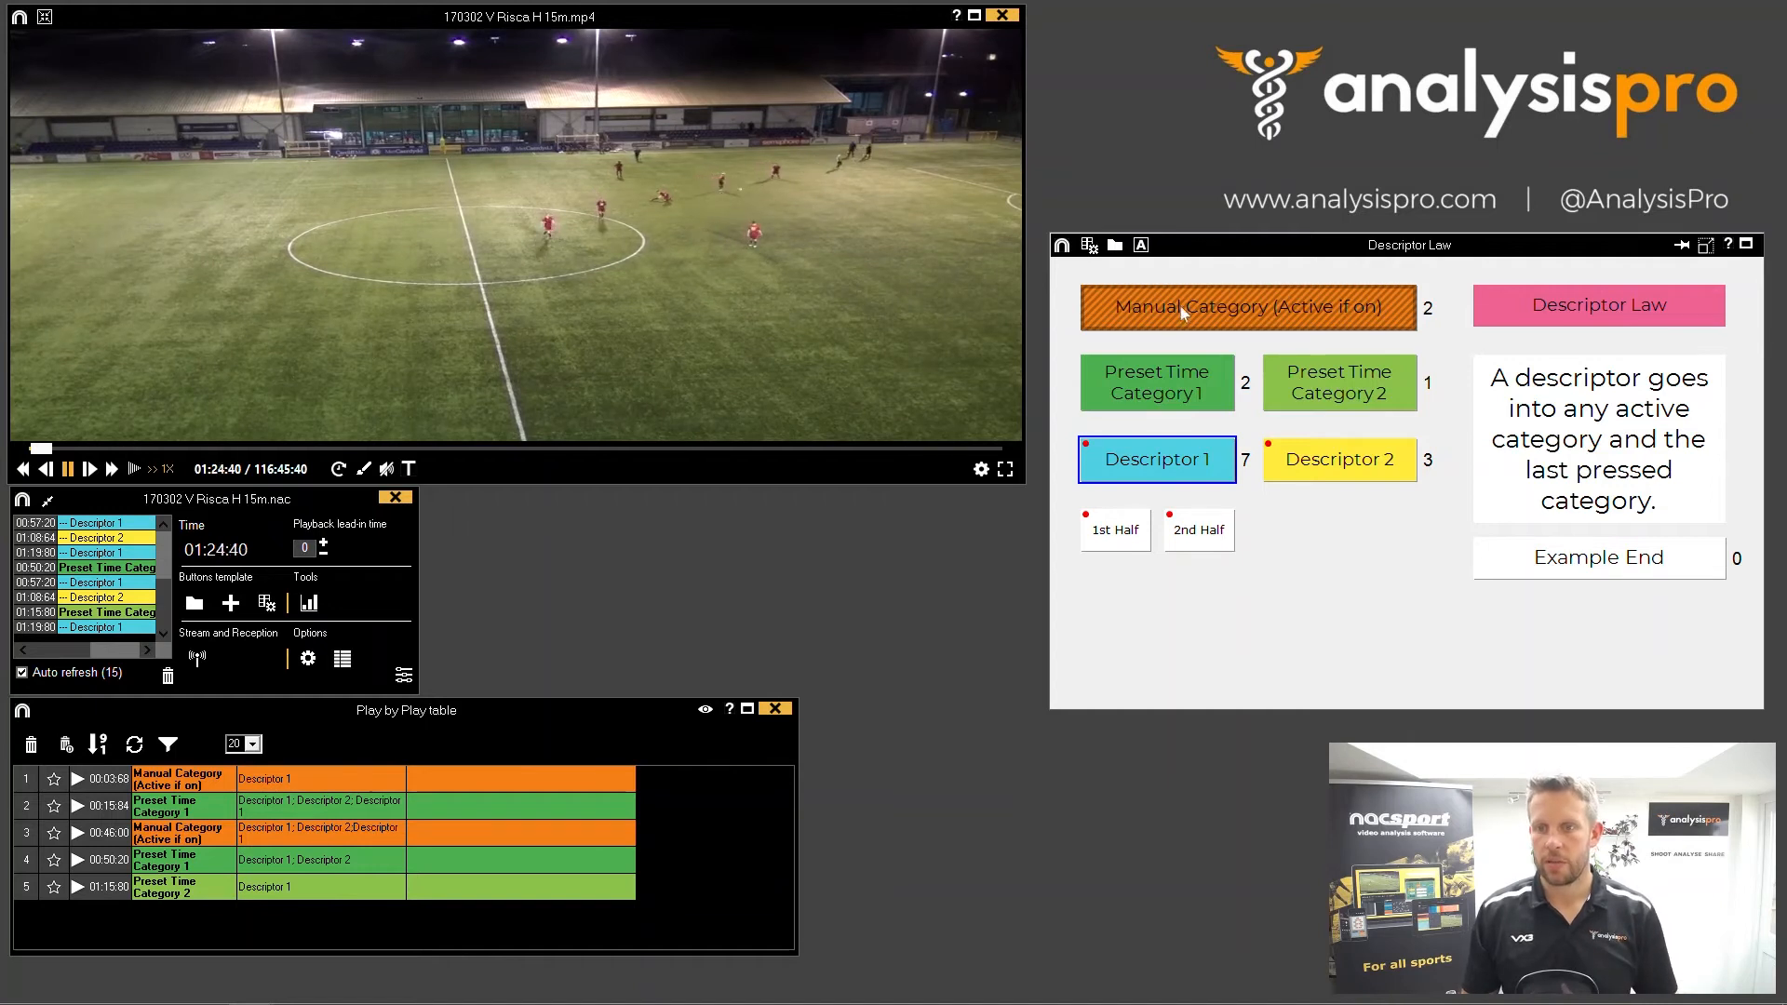
click(1330, 473)
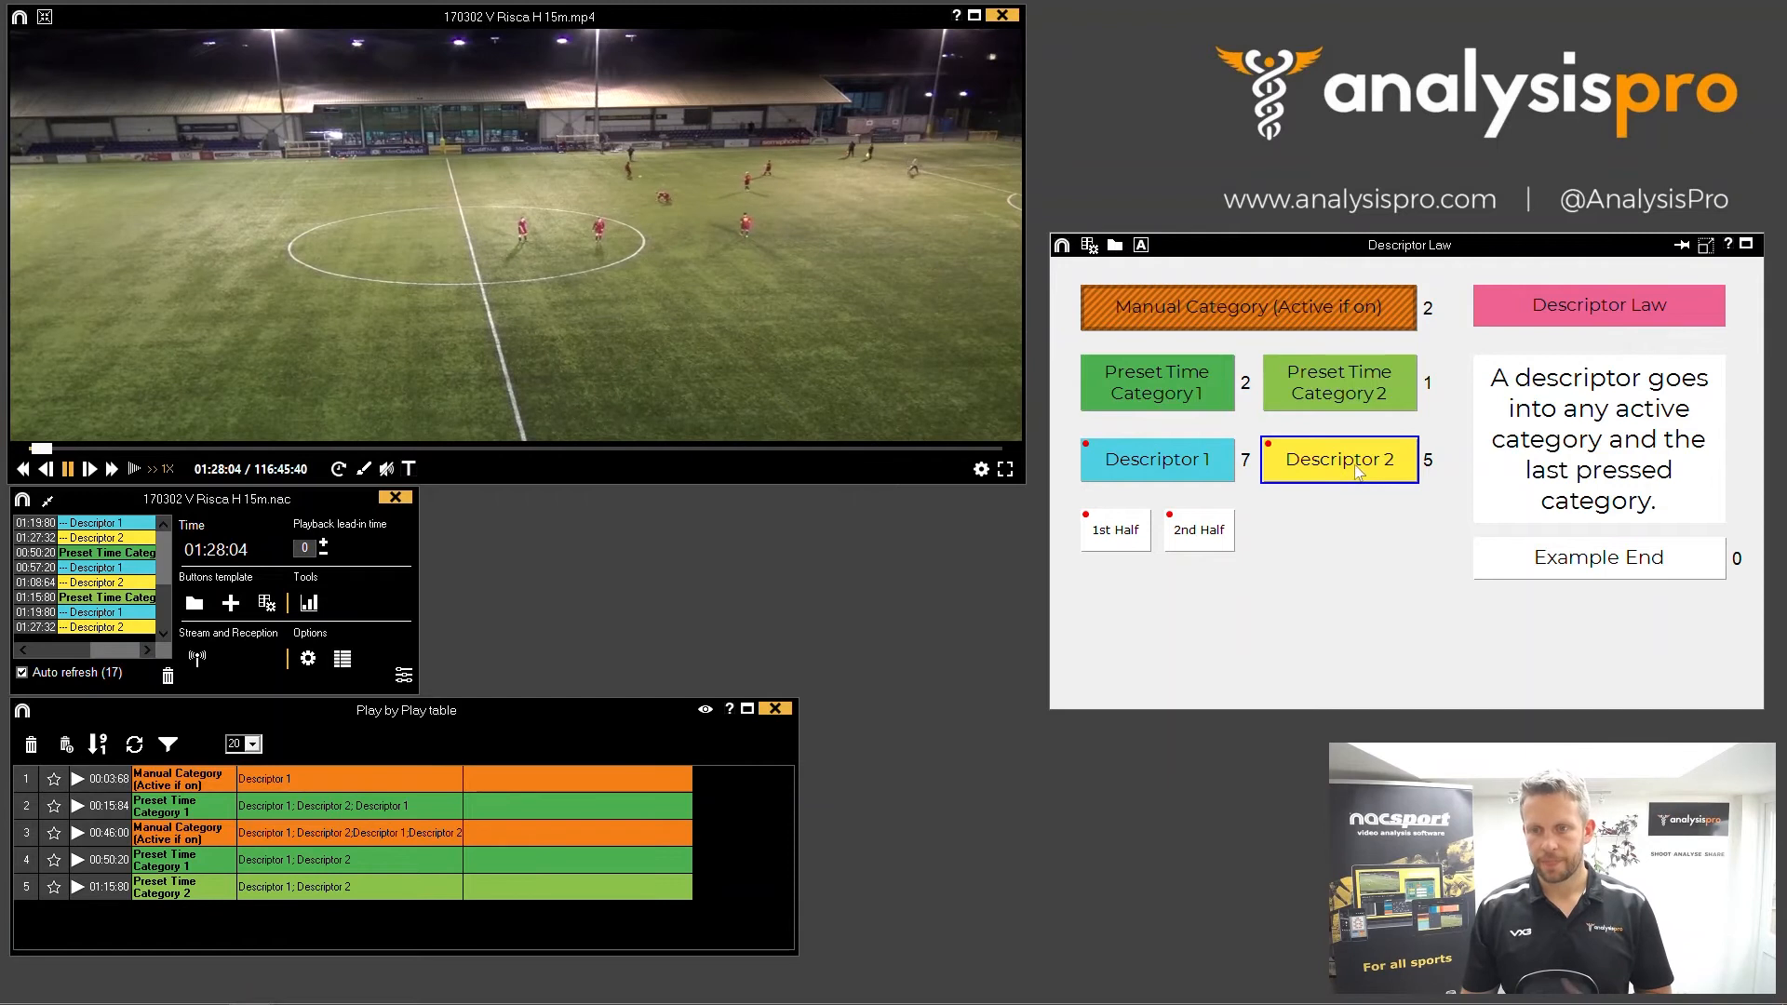
click(1272, 305)
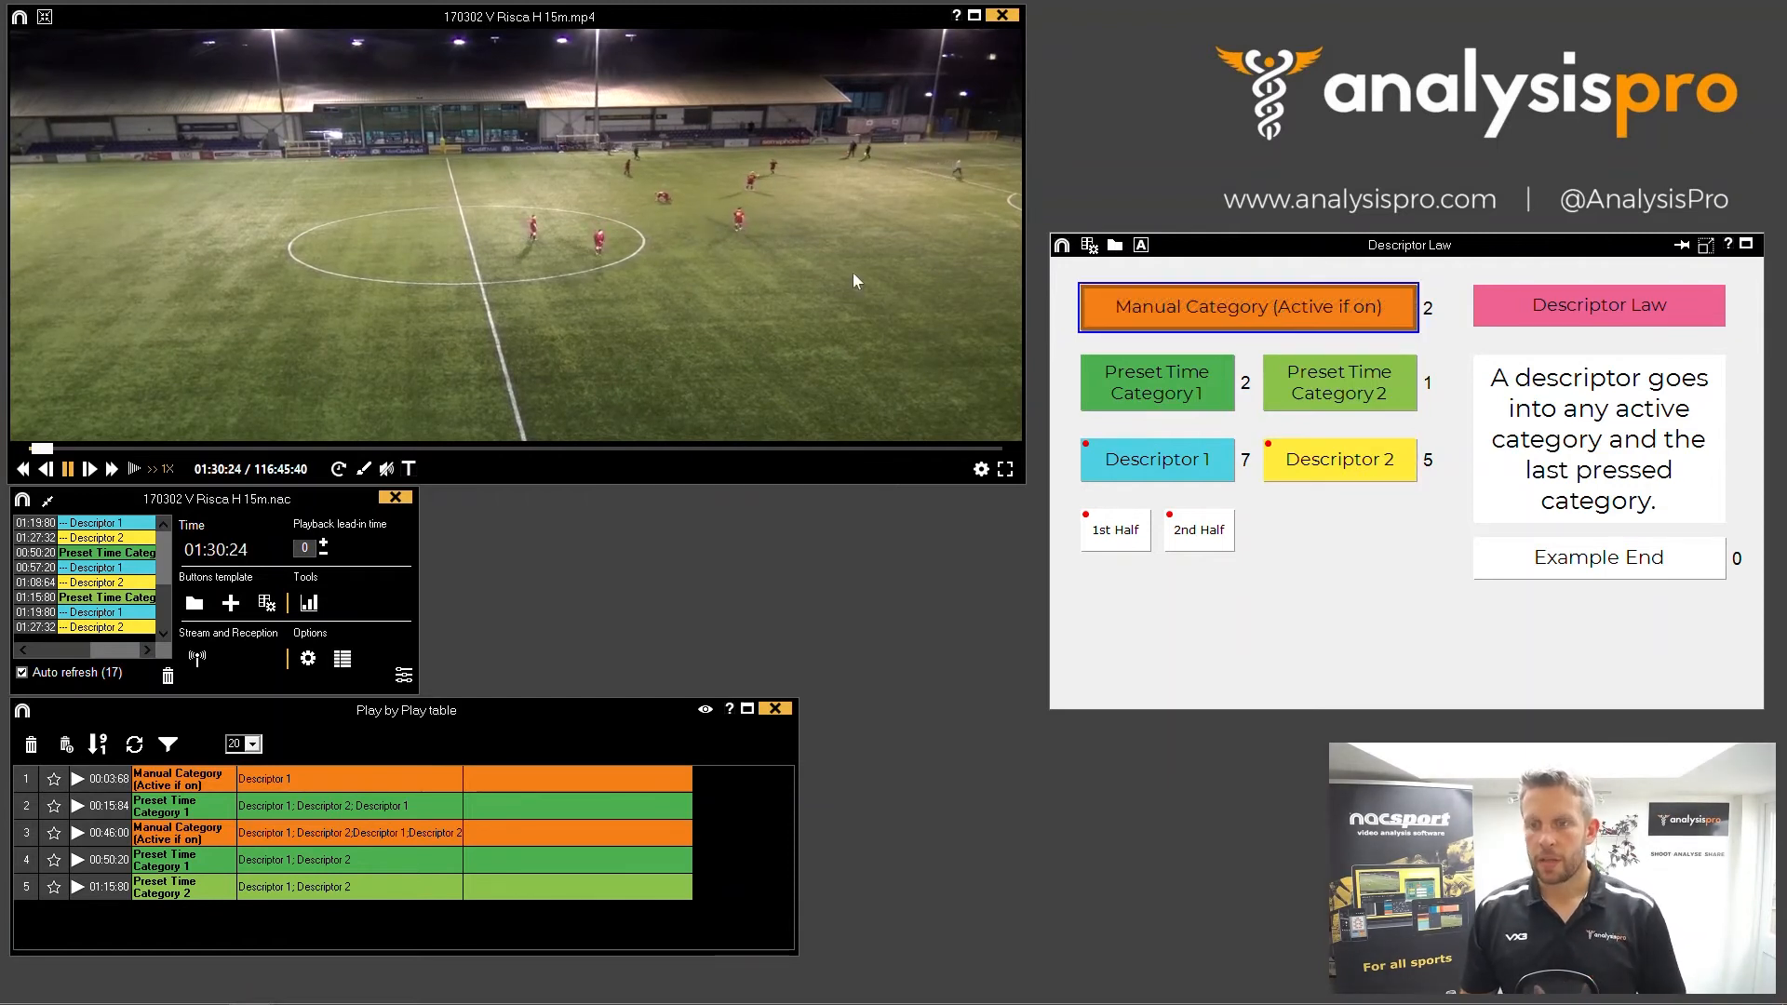
Activate auto-add for the 1st Half descriptor and start a new Manual Category register.
right_click(1112, 535)
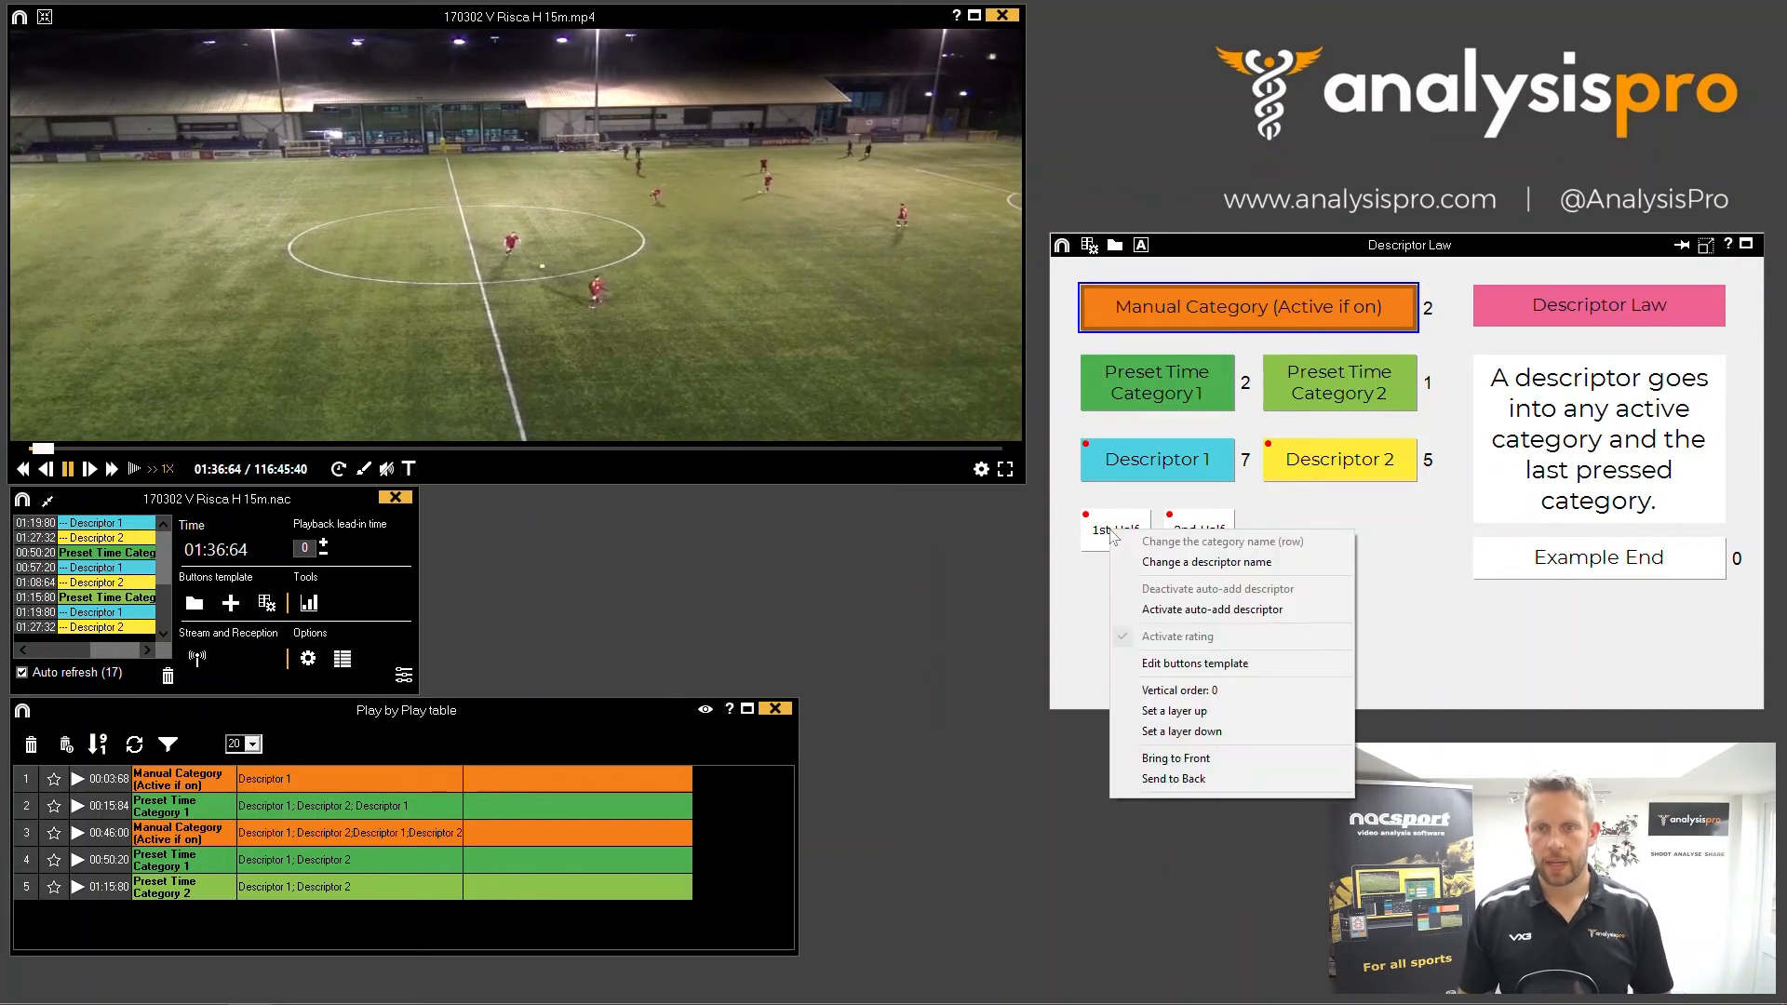
click(1163, 608)
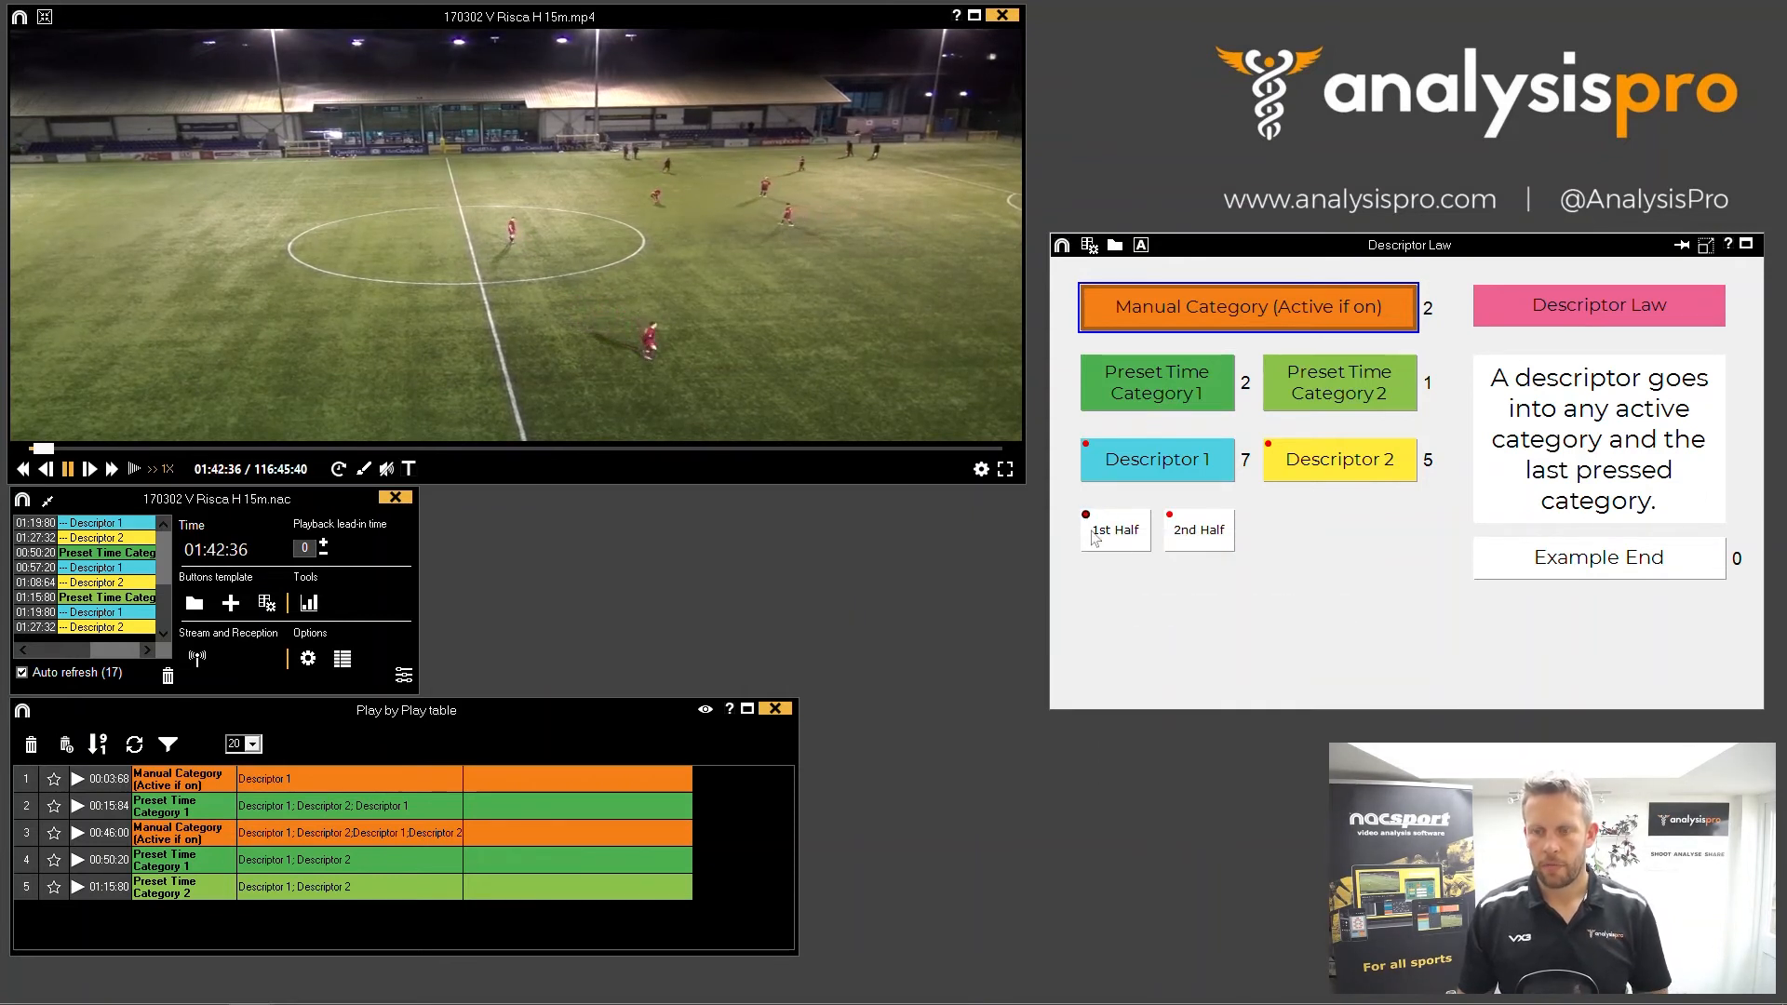
click(1188, 314)
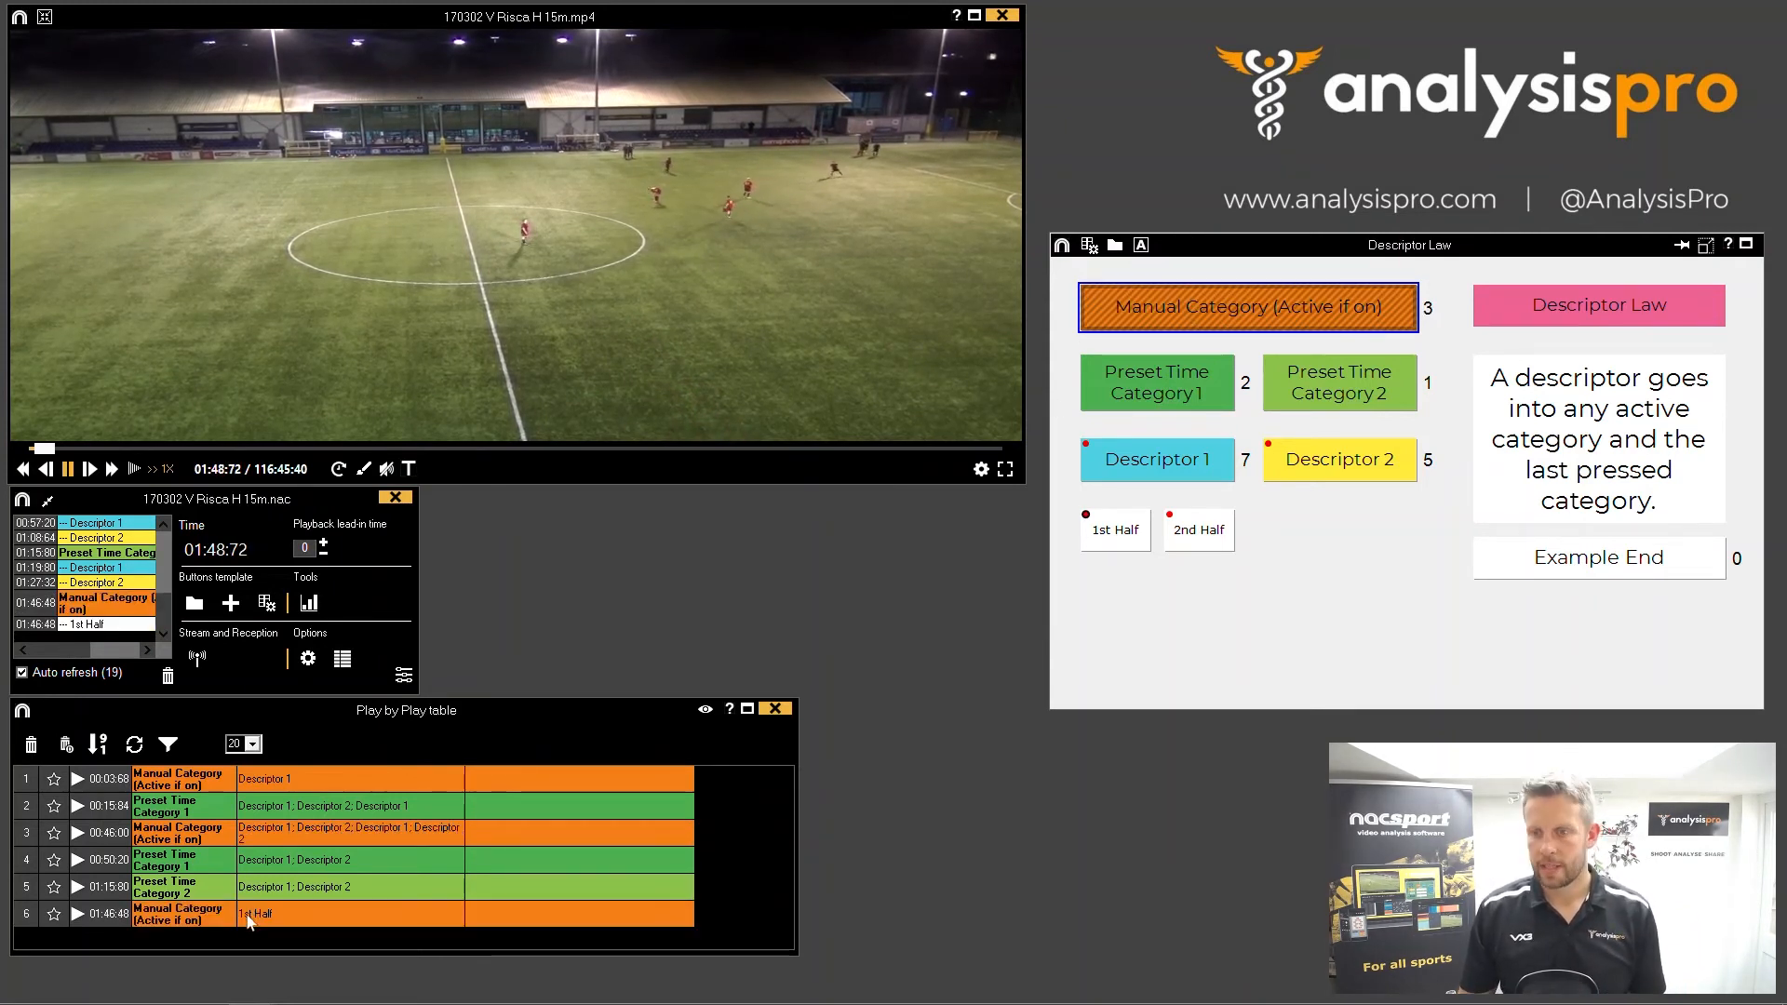
Register Preset Time Category 1, add Descriptor 1 to it and the active Manual Category, and end the Manual Category.
click(1173, 391)
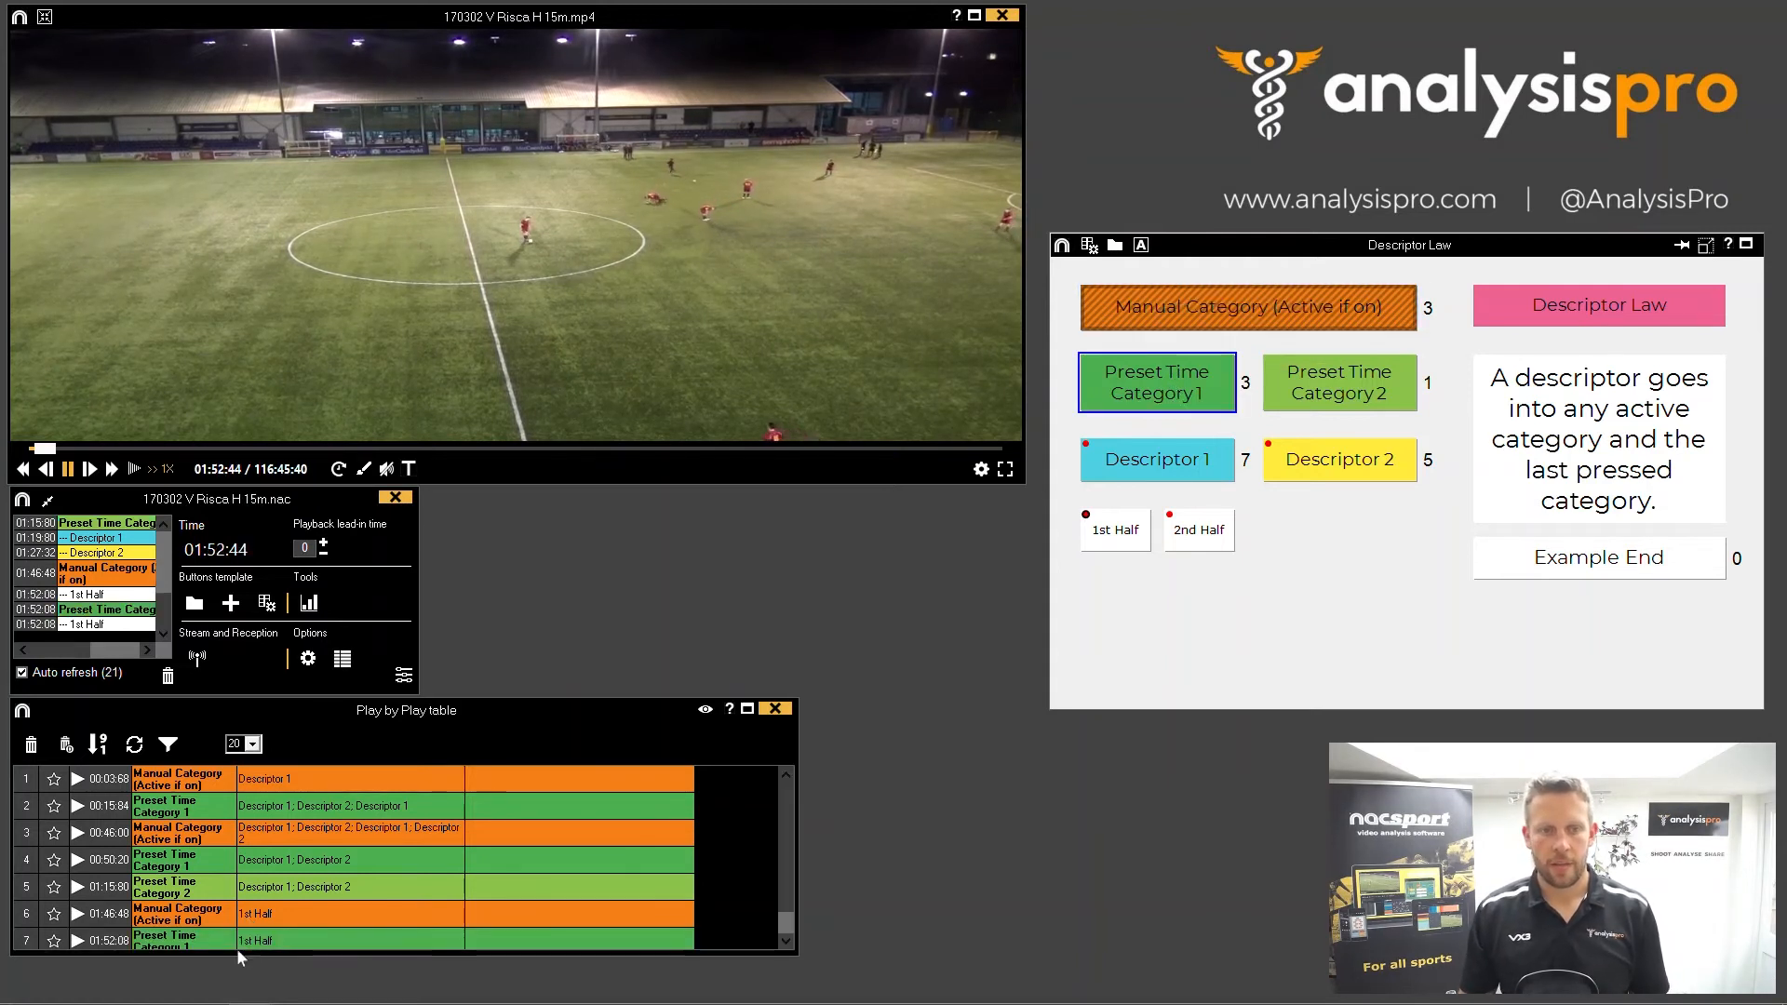
click(1148, 460)
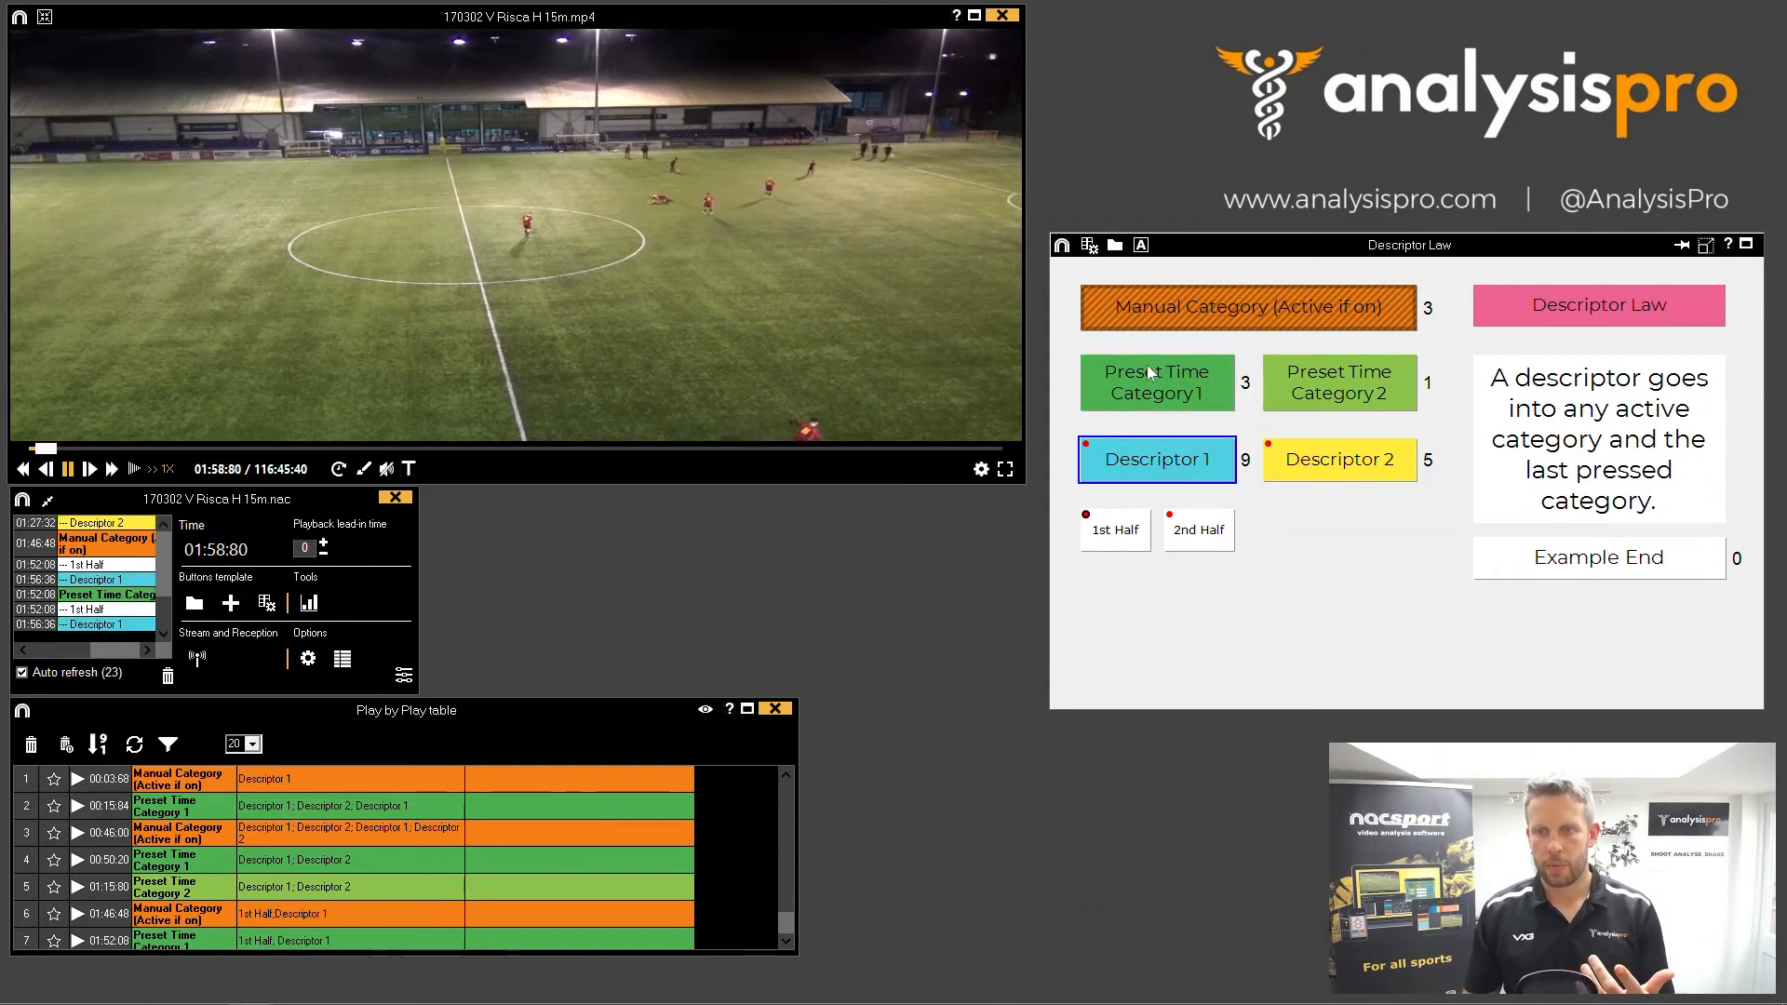
click(1231, 305)
Pause the video, enable the option "Descriptors are only added into the last clicked category", check it and resume playback.
click(786, 326)
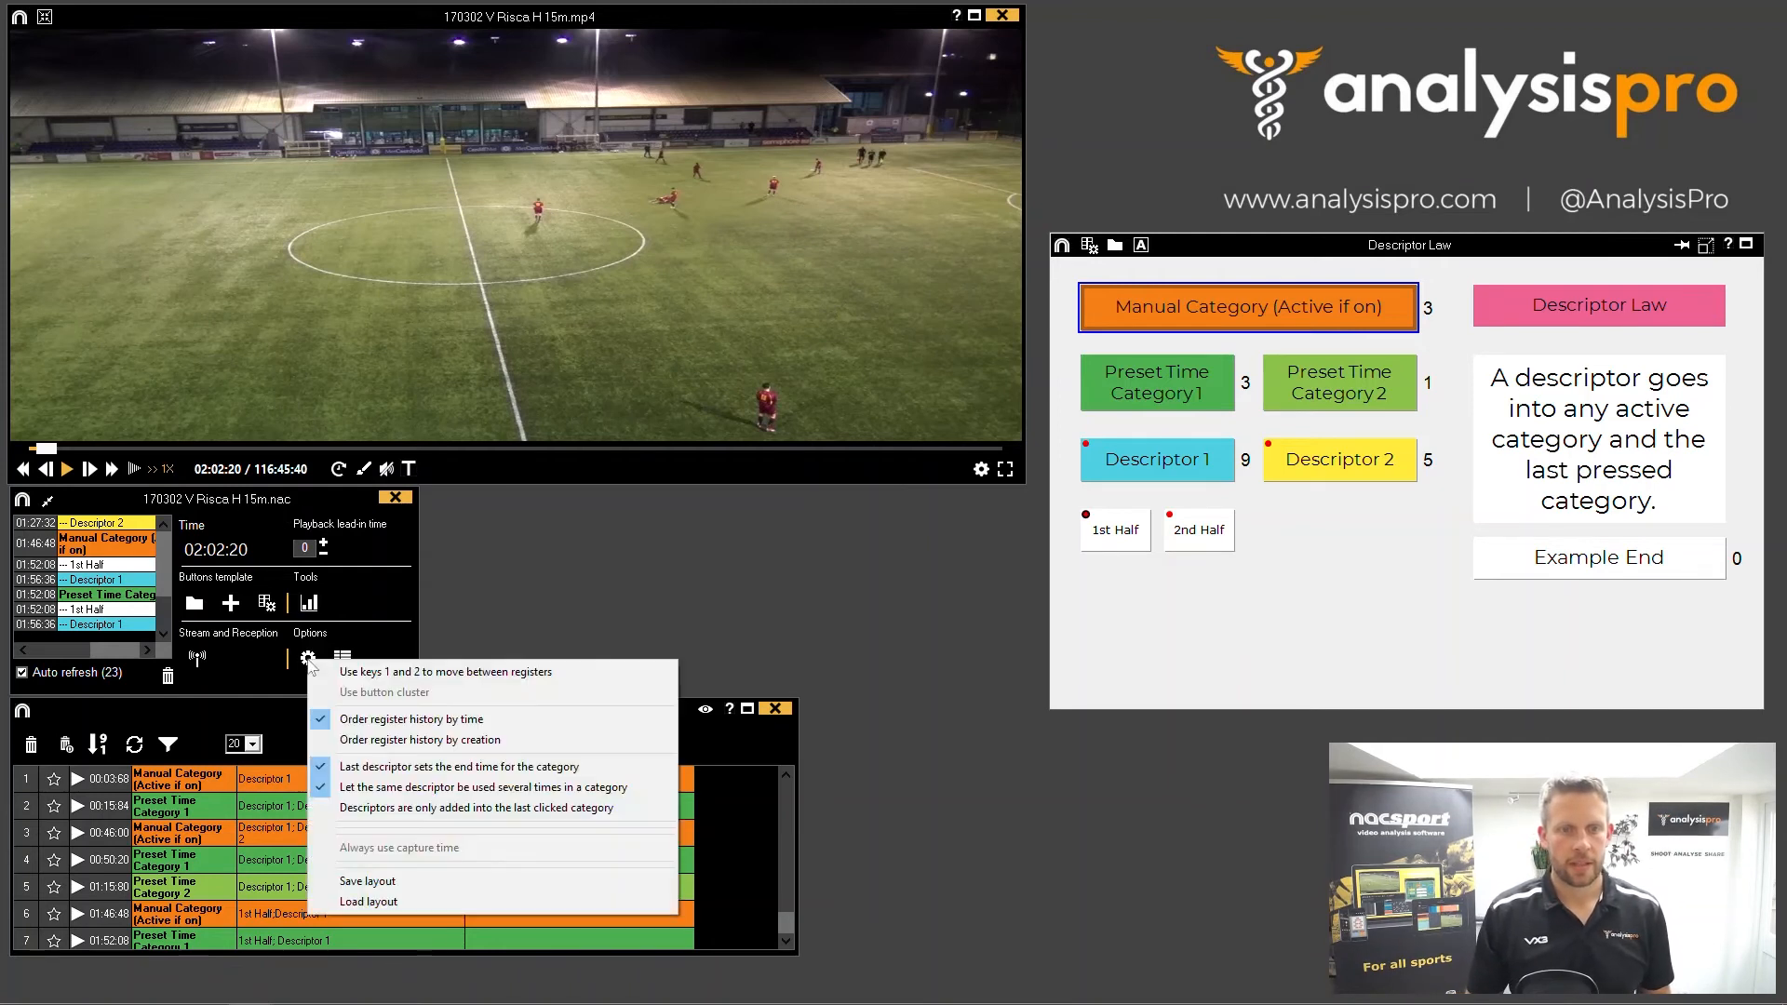
click(424, 808)
click(319, 664)
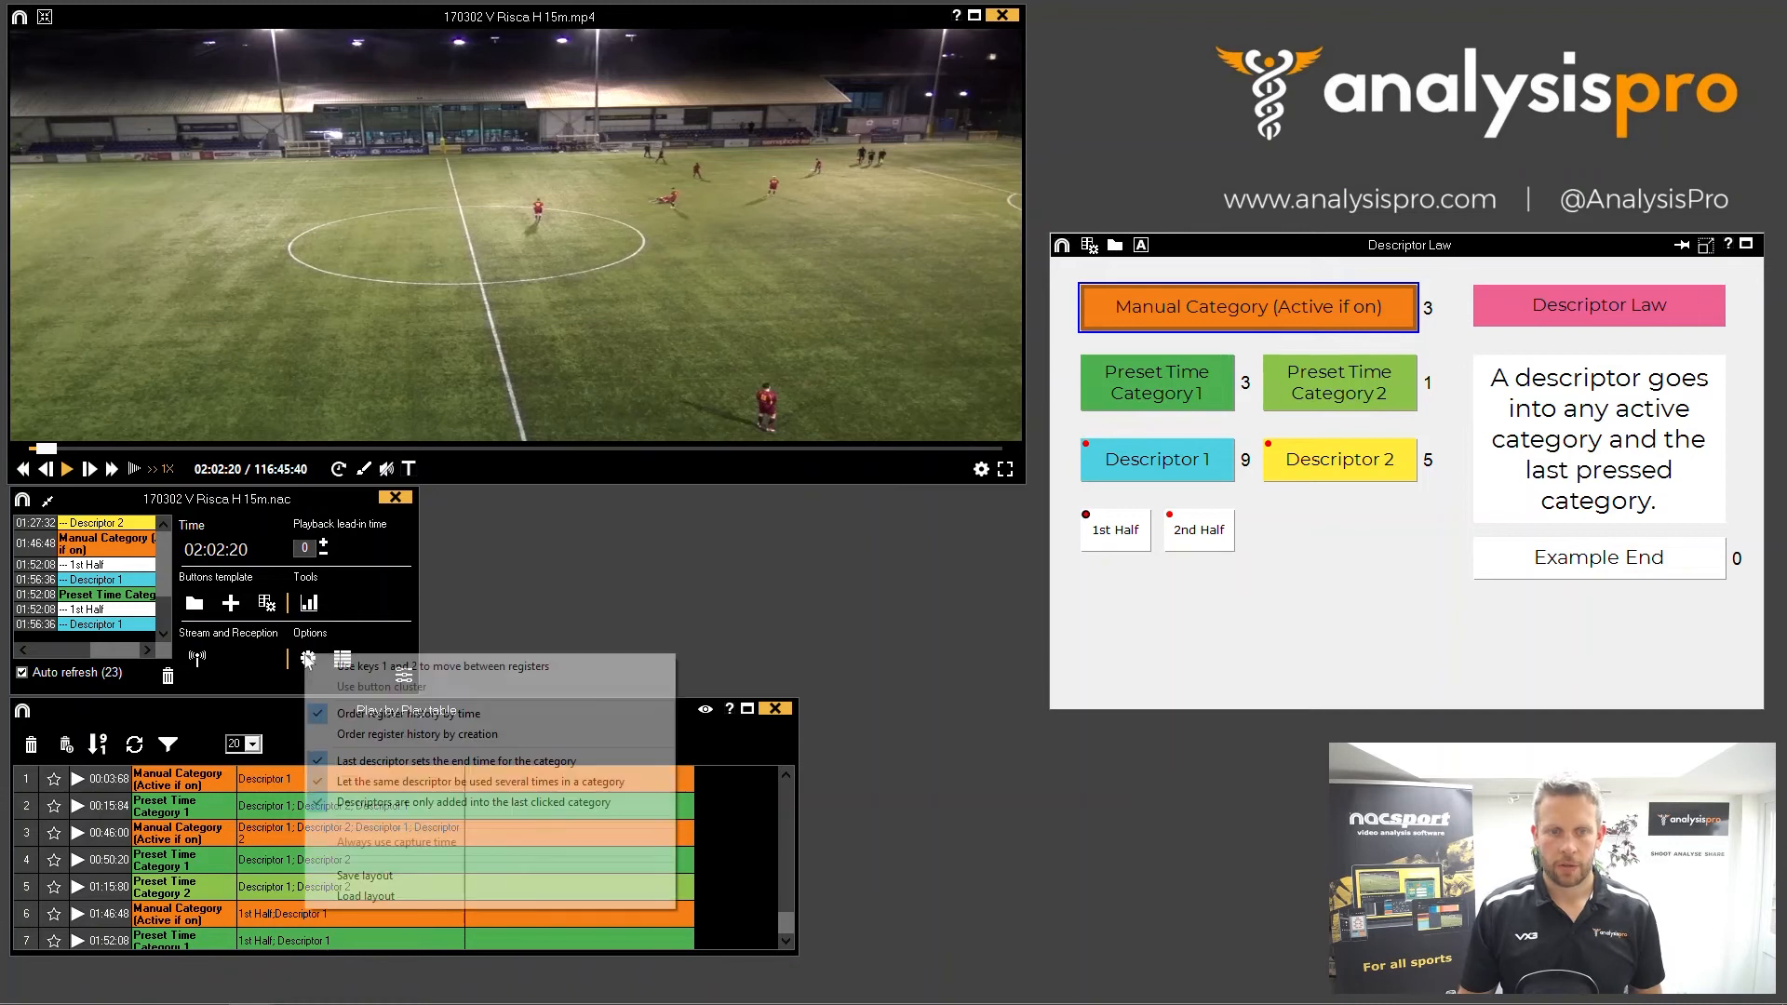
click(1149, 629)
click(837, 311)
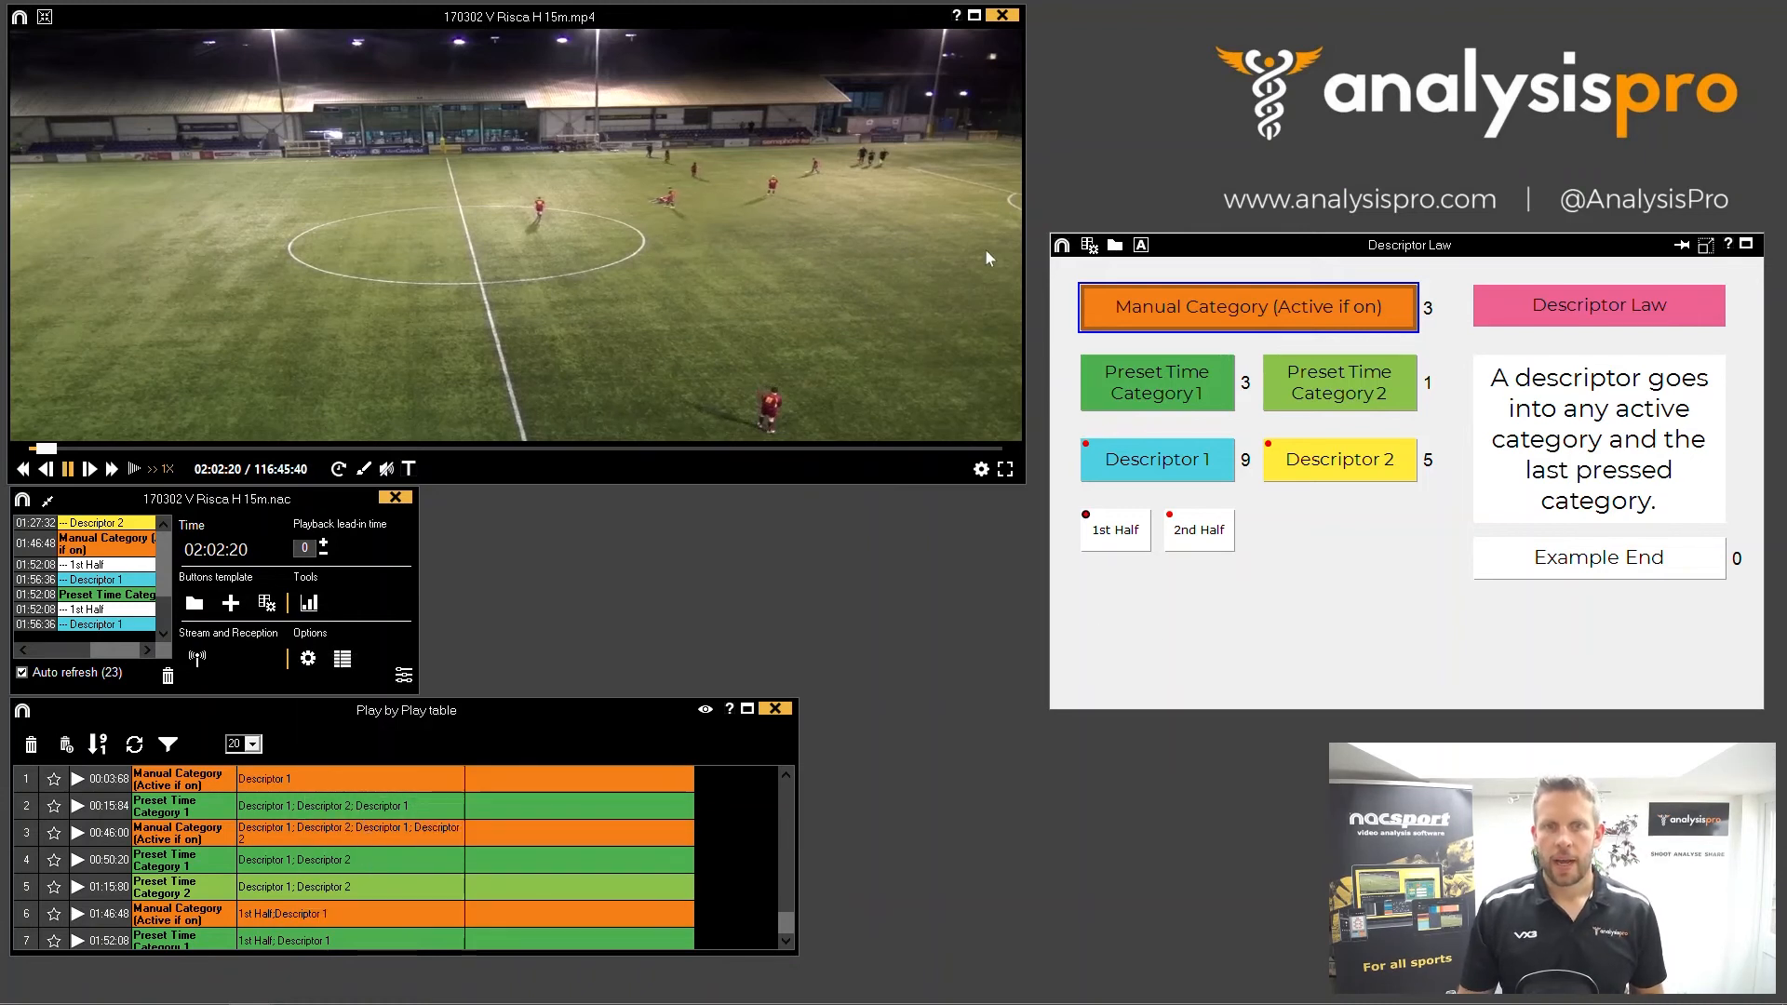
Start a new Manual Category register and add Descriptor 1 to it.
click(1249, 313)
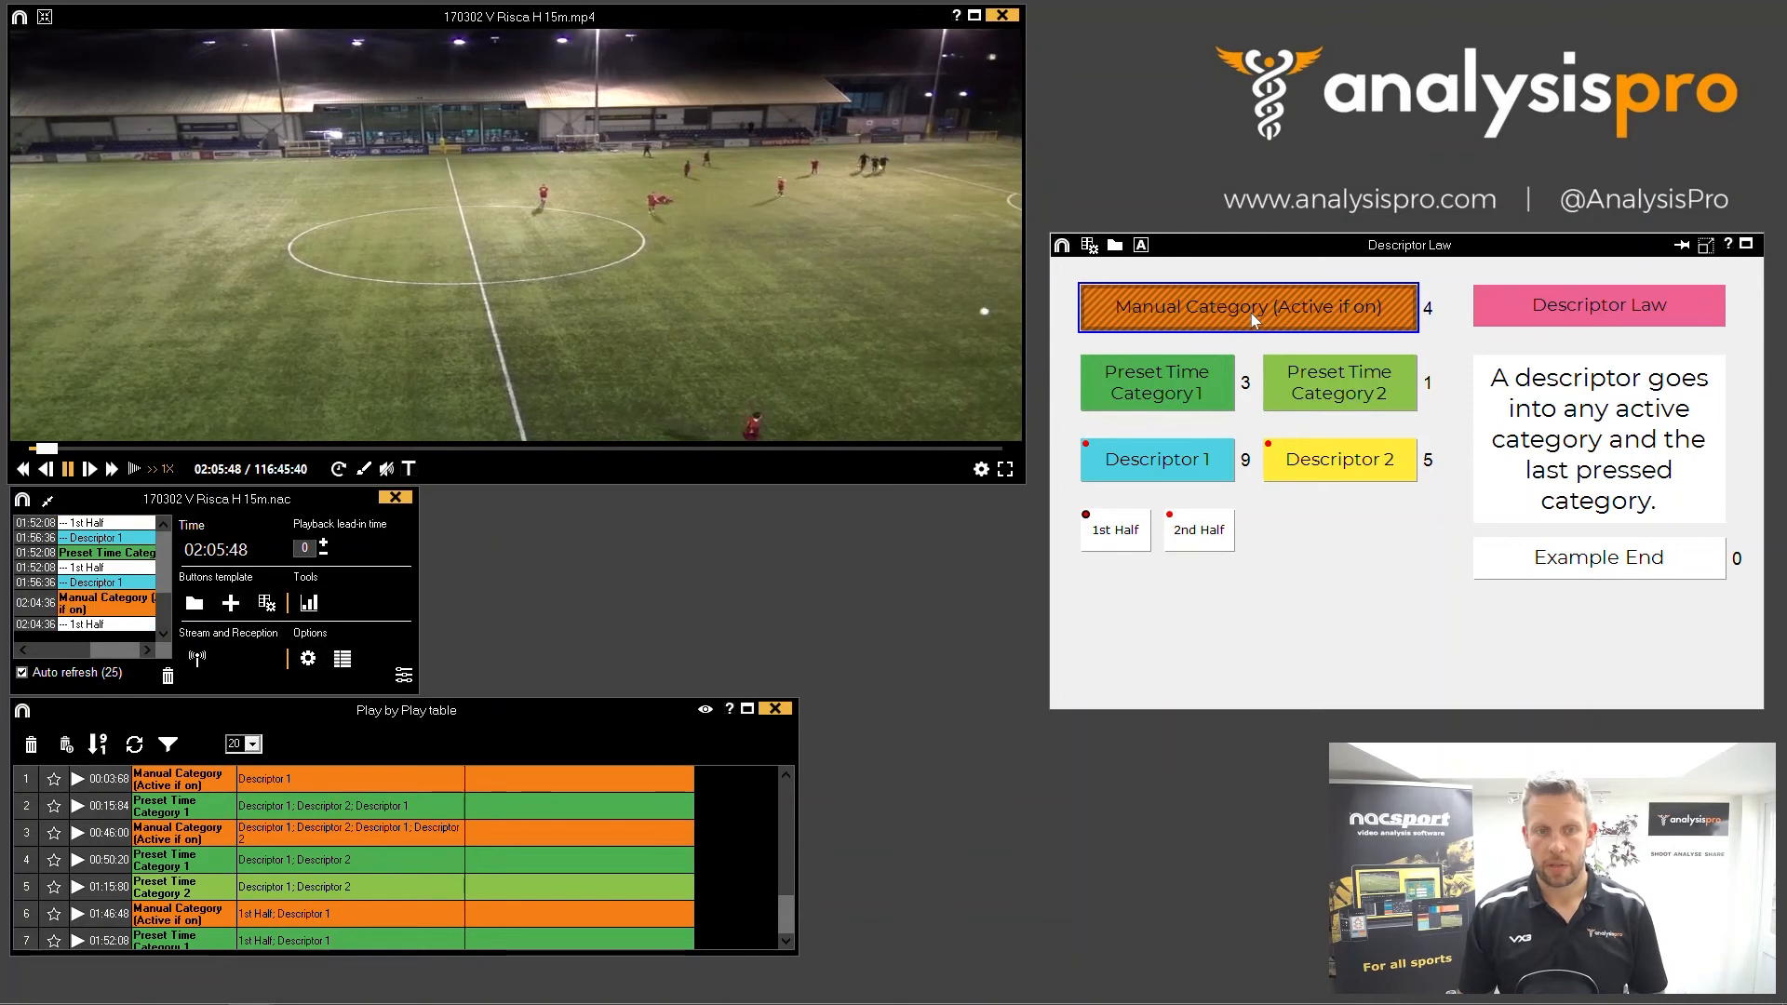
scroll(497, 875, down, 2)
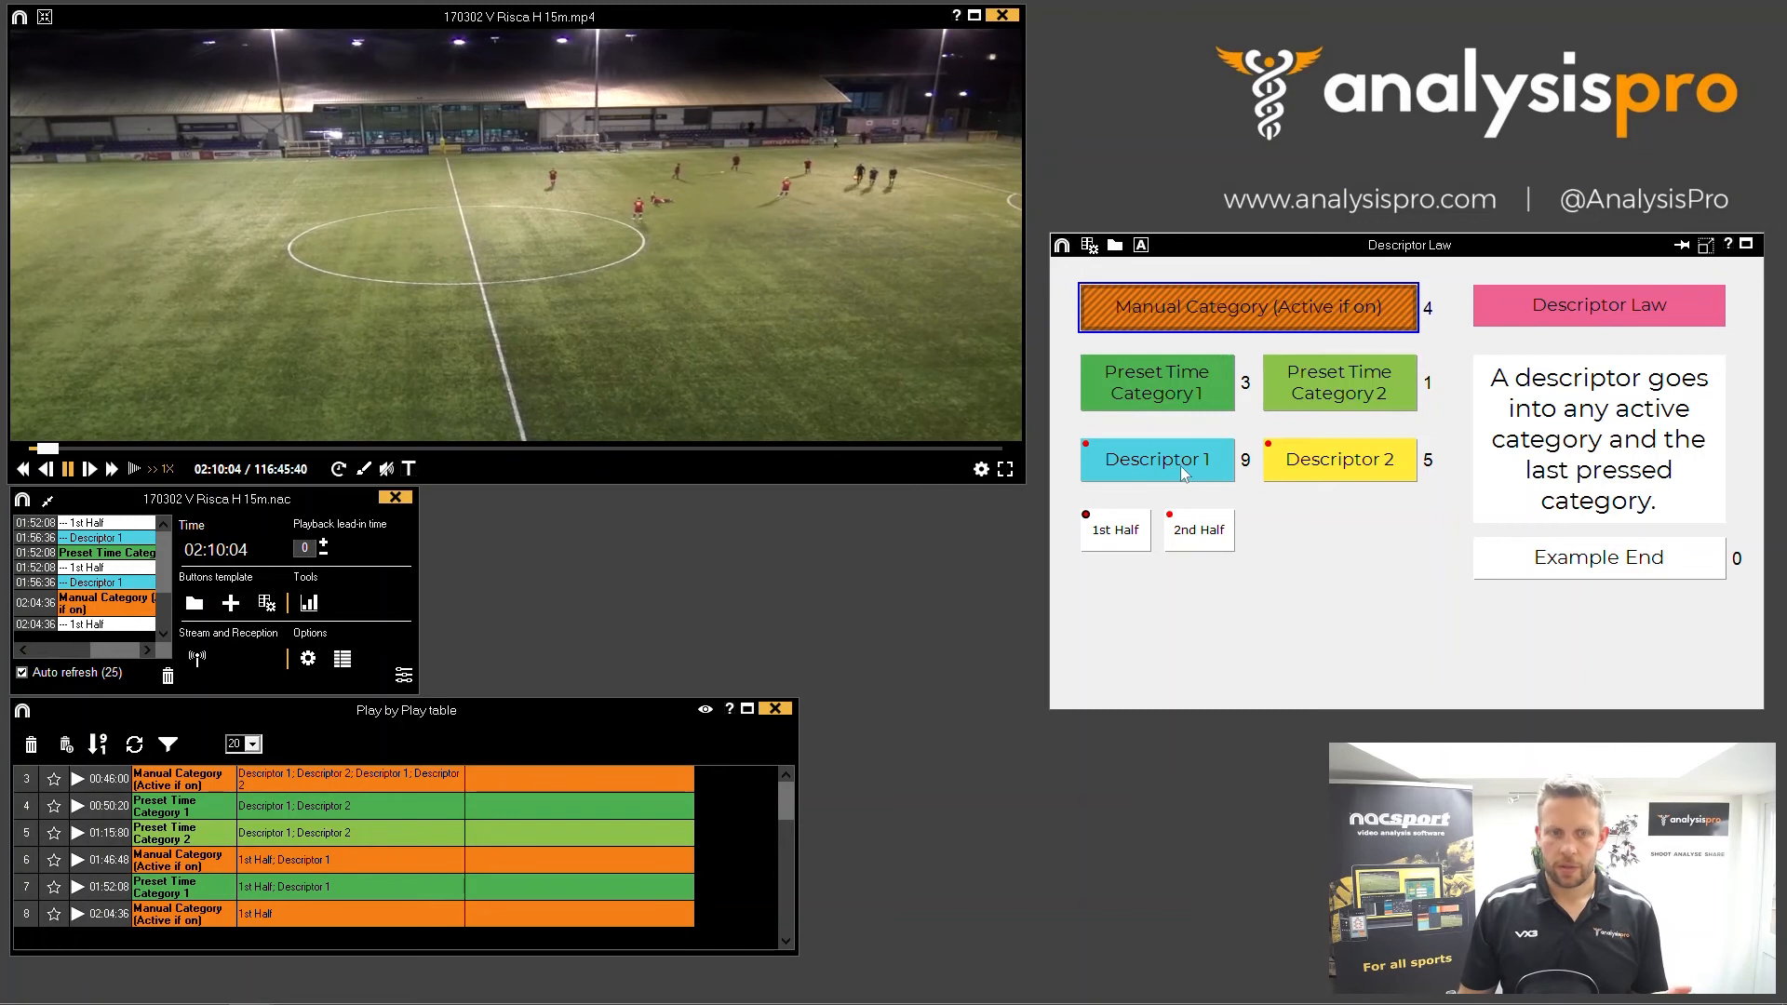
click(1180, 465)
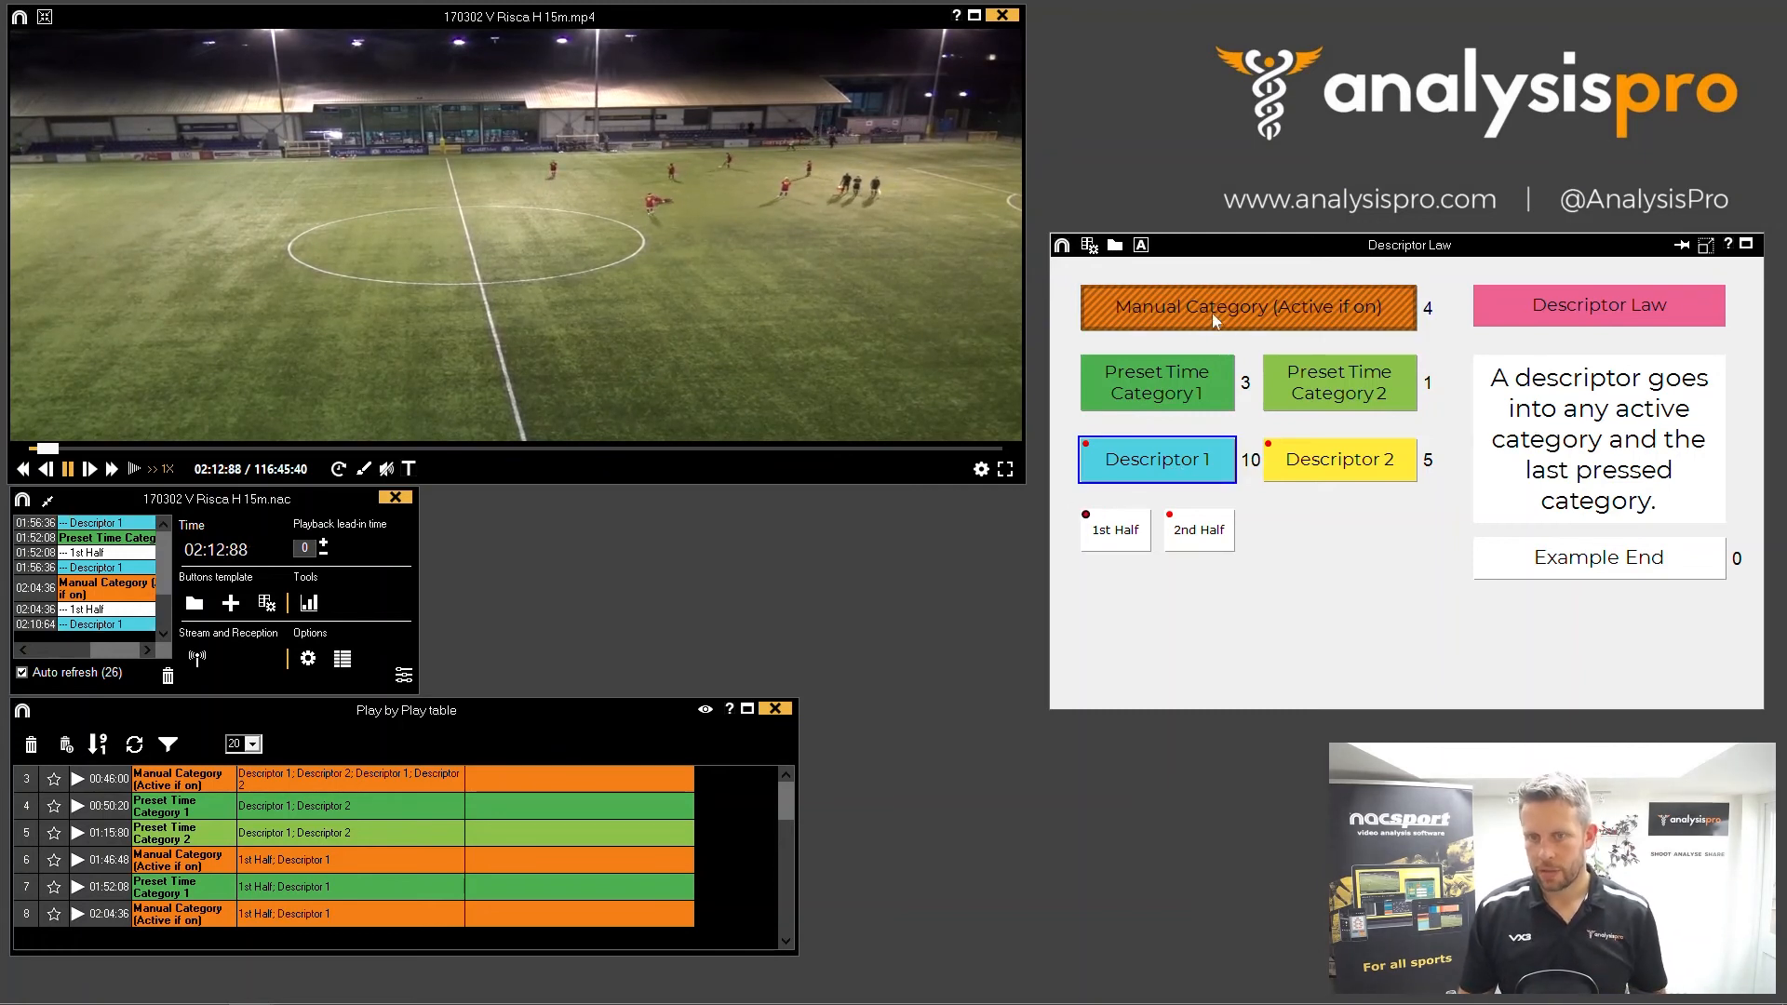
Register Preset Time Category 2 with Descriptor 2 only in it, and review the option "Descriptors are only added into the last clicked category".
click(1345, 385)
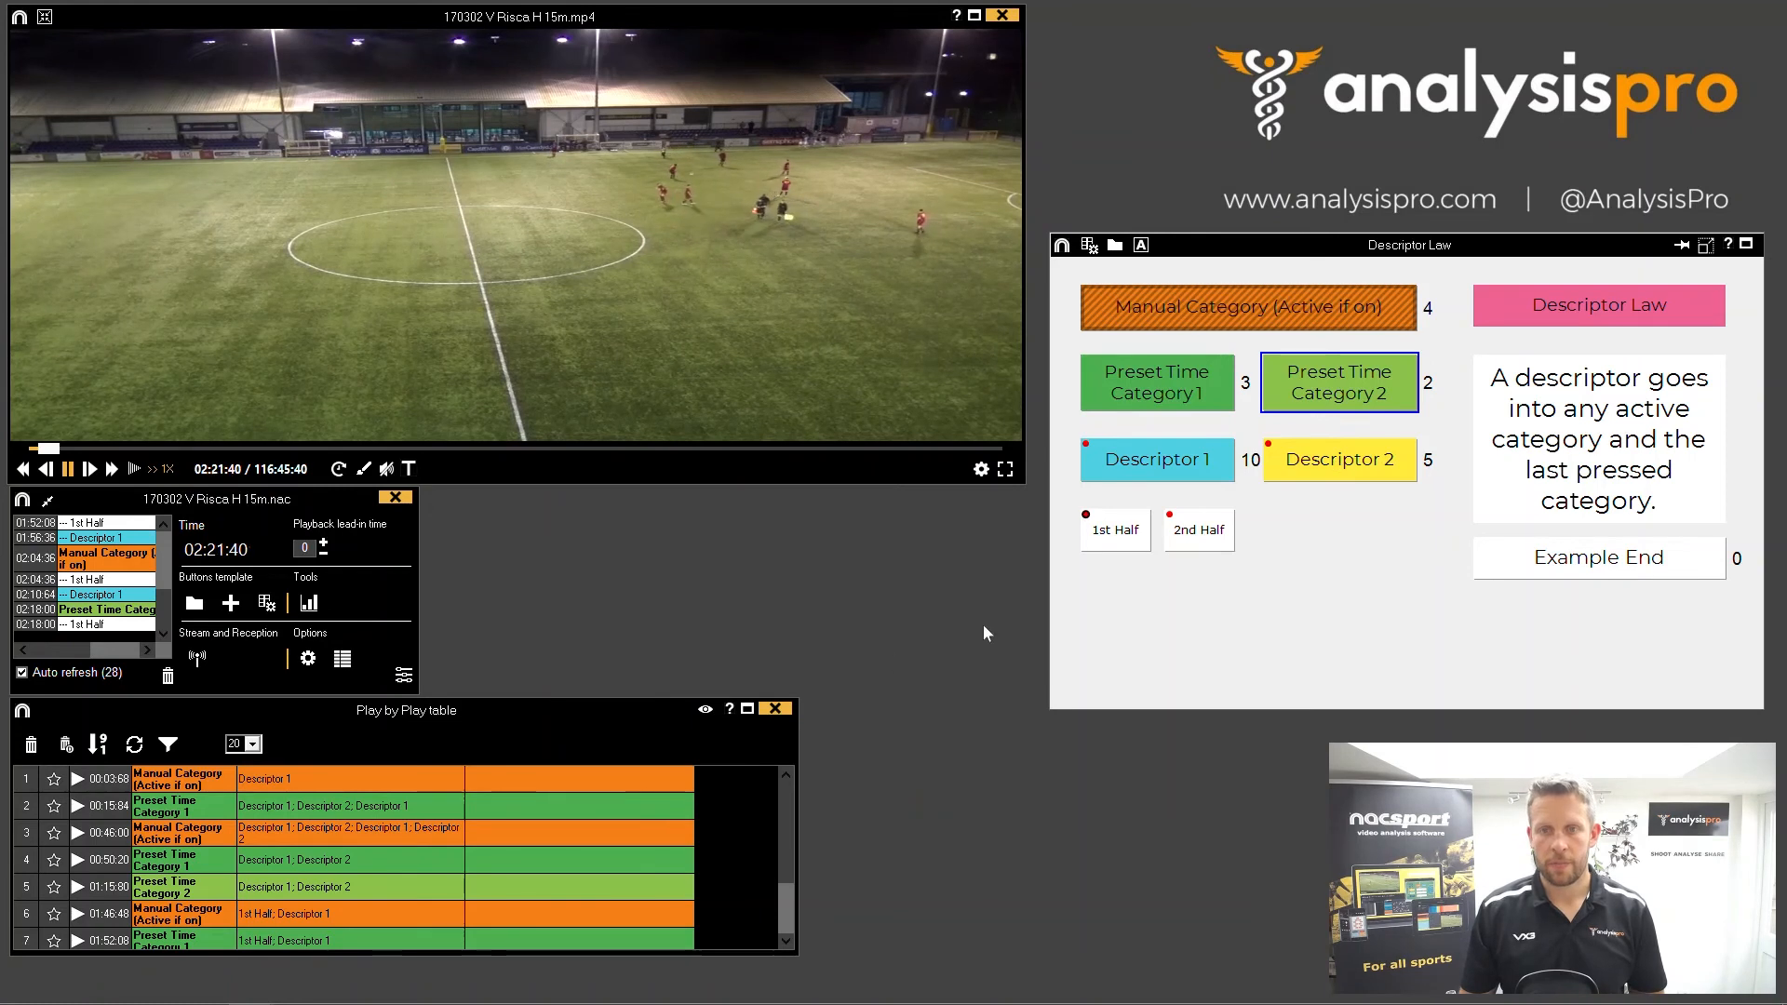
click(1308, 466)
scroll(478, 869, down, 3)
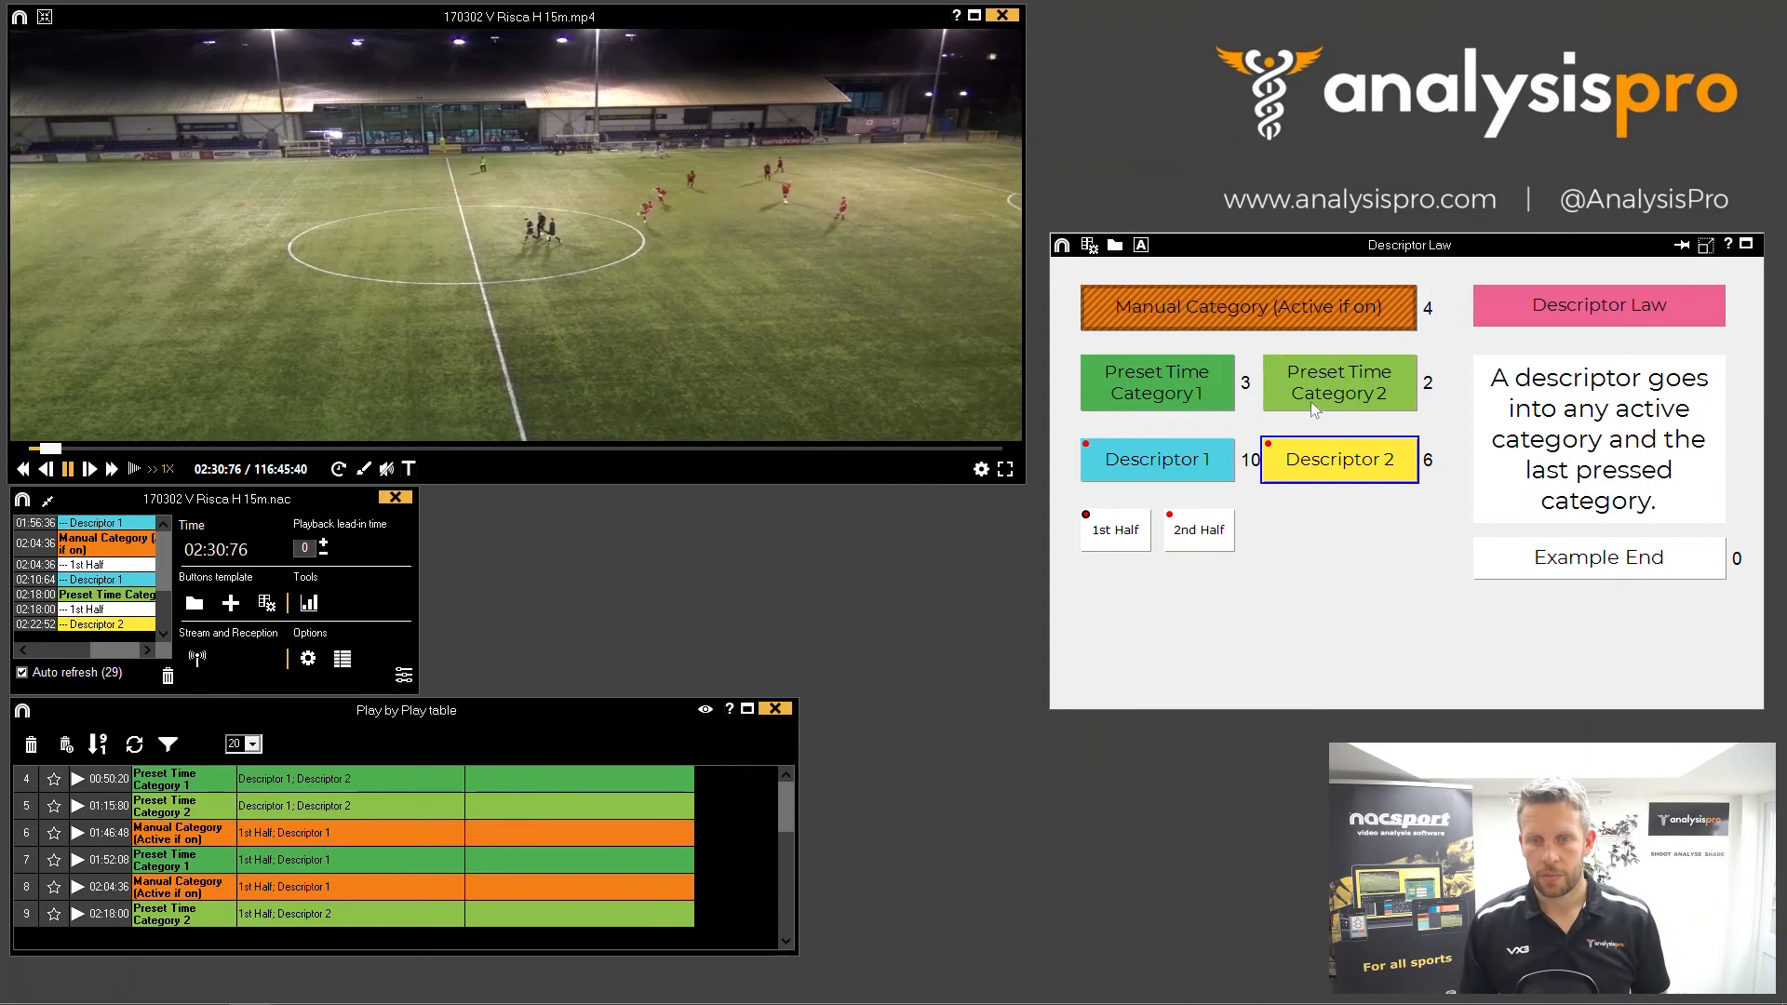
click(308, 658)
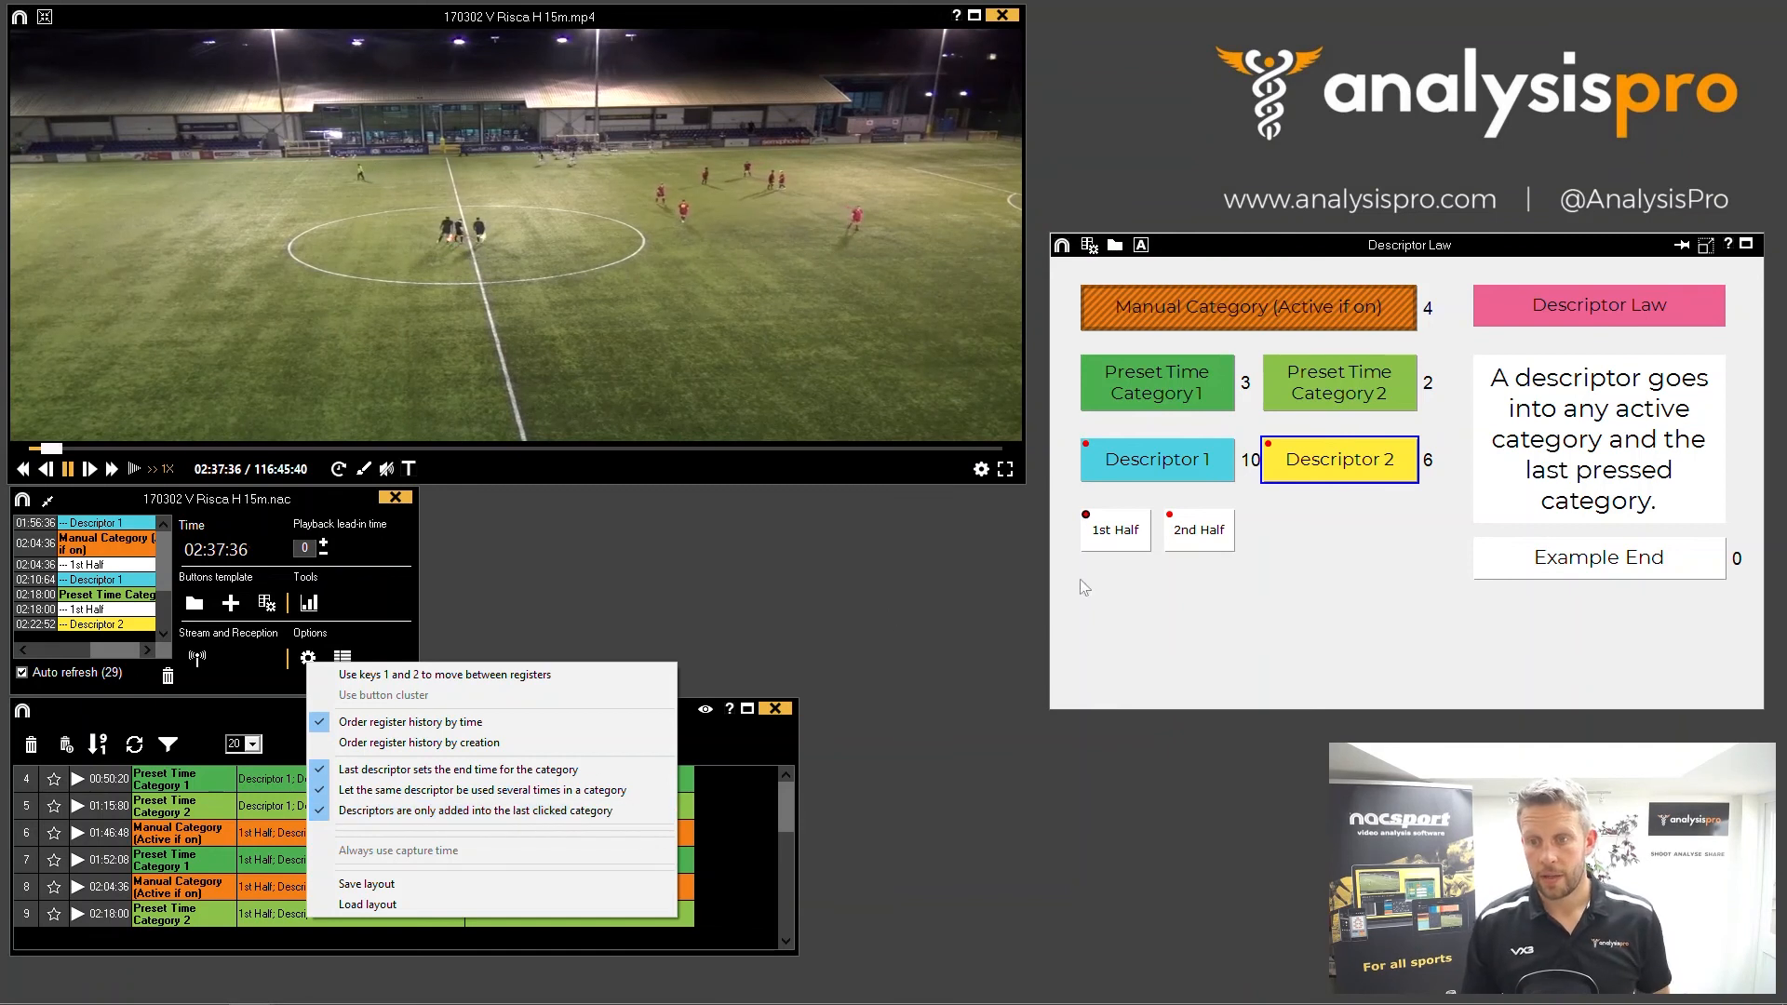
click(1259, 566)
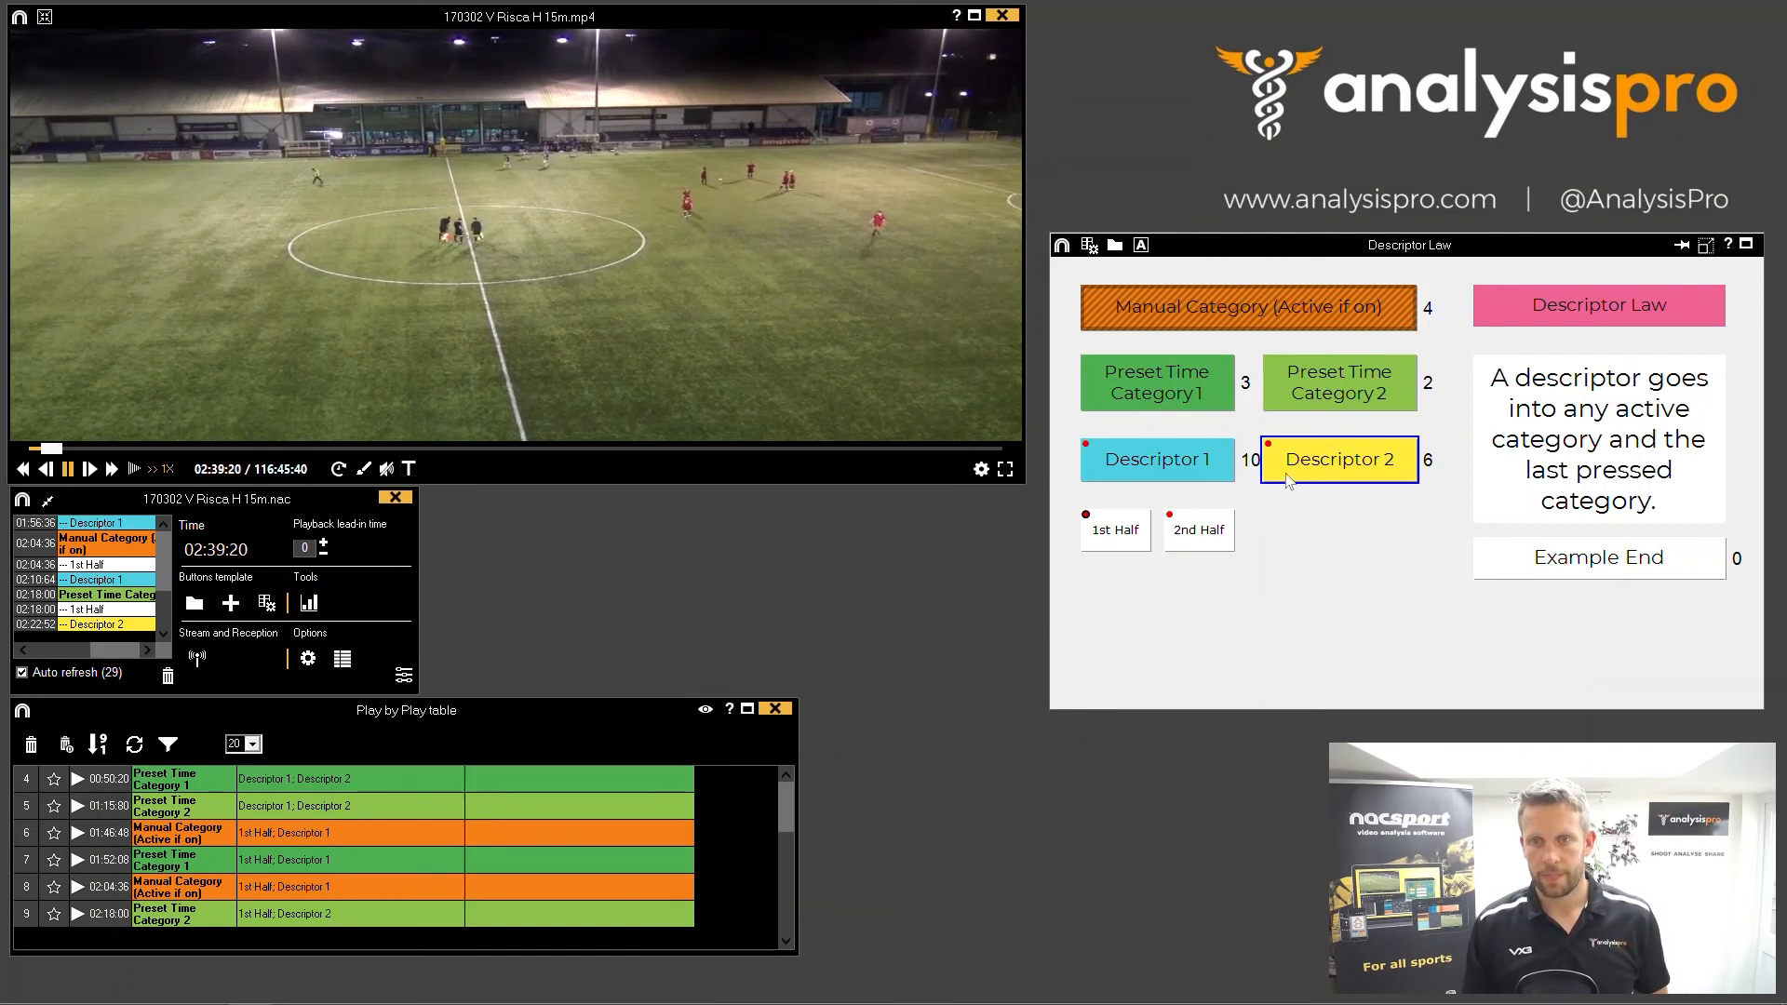
Register Preset Time Category 1, add Descriptor 1 to it only, and end the active Manual Category.
click(1189, 396)
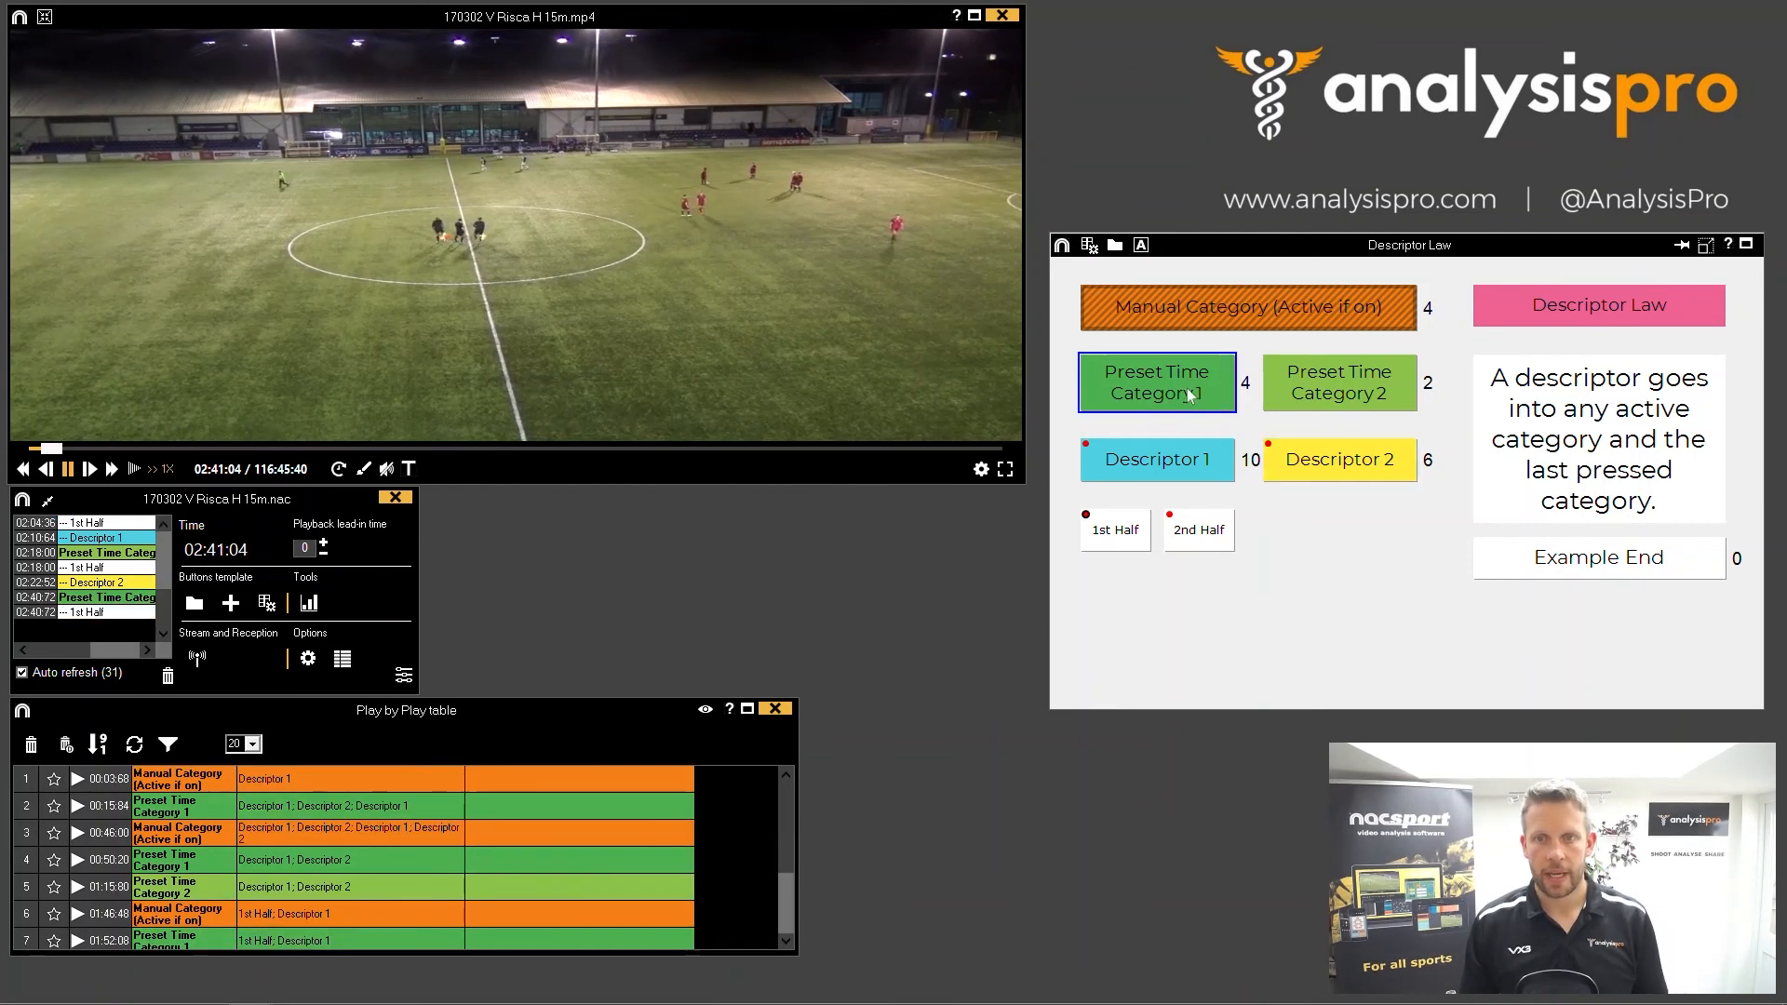
click(1180, 462)
scroll(619, 859, down, 1)
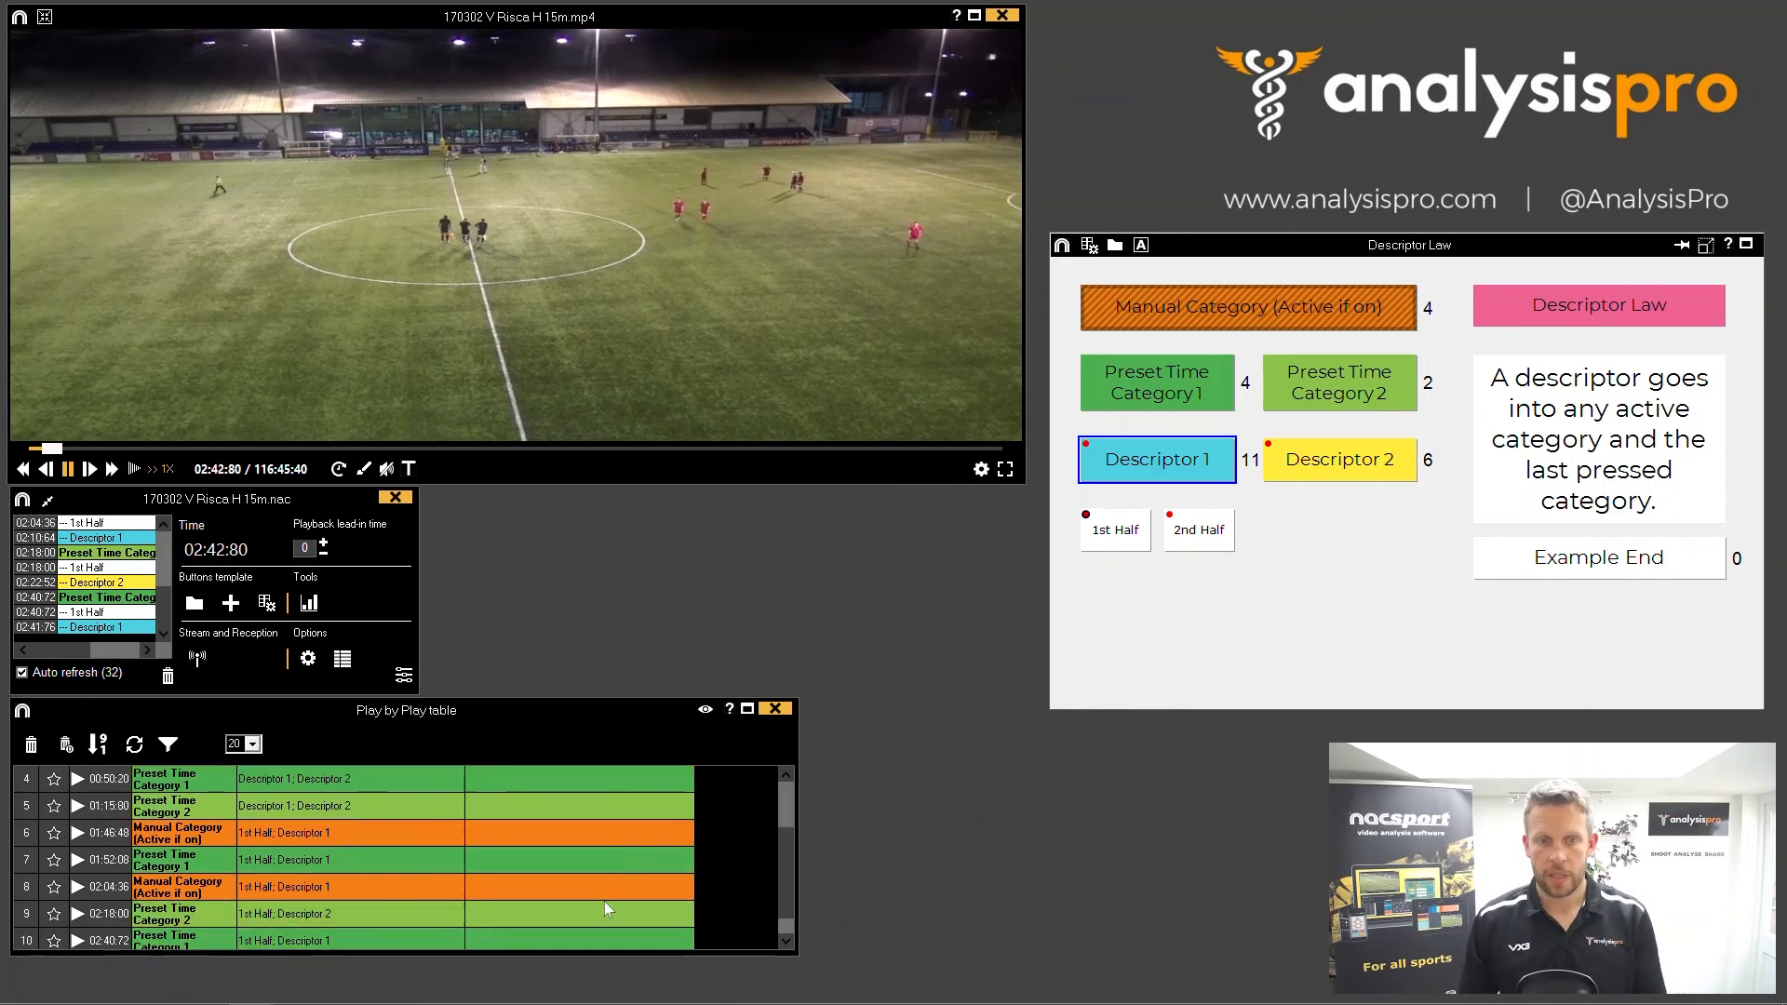
click(1224, 313)
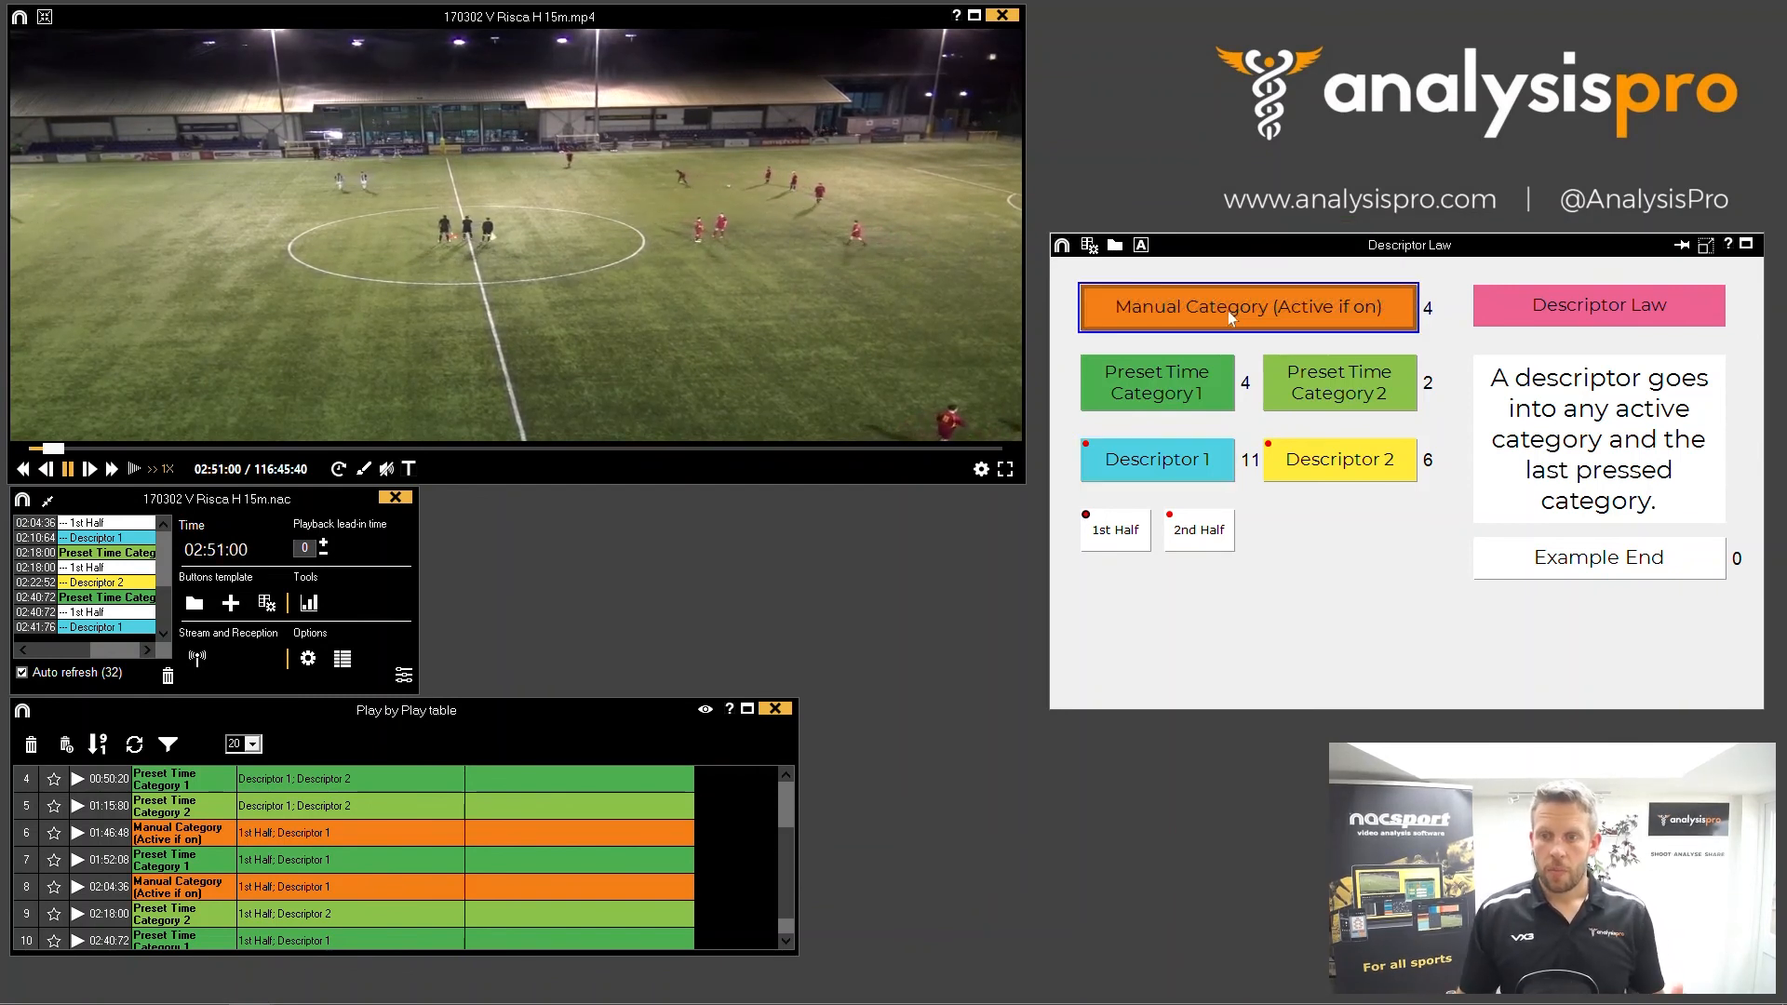